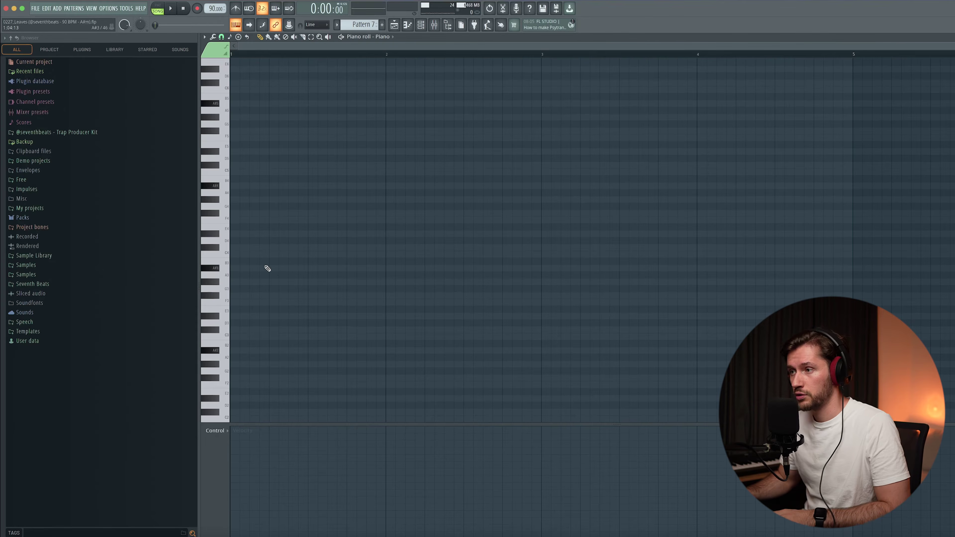
Step: Turn piano roll snapping off and enter one-bar bass notes A#3, G#3, C#4 and D#4 across bars 1 to 4
{"action": "left_click", "coordinate": [231, 268]}
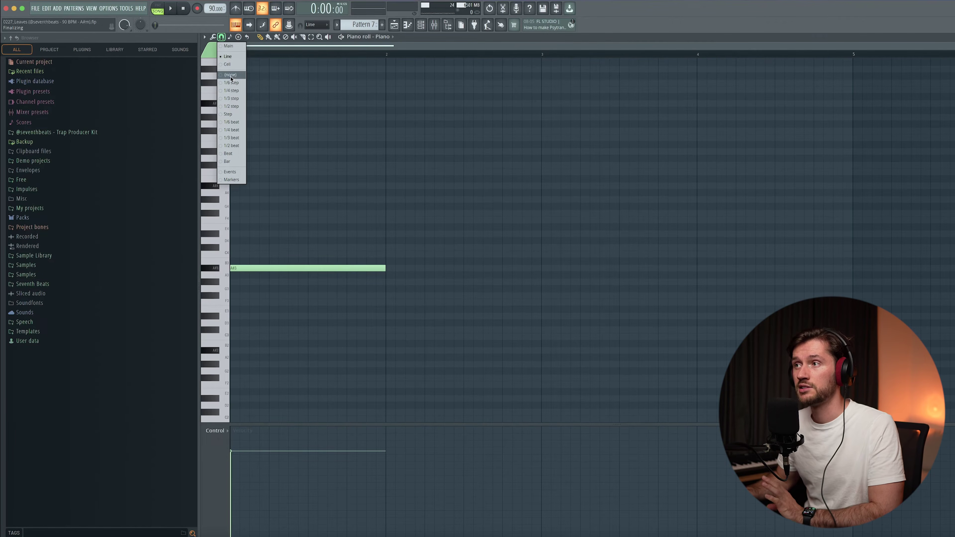
{"action": "left_click", "coordinate": [231, 78]}
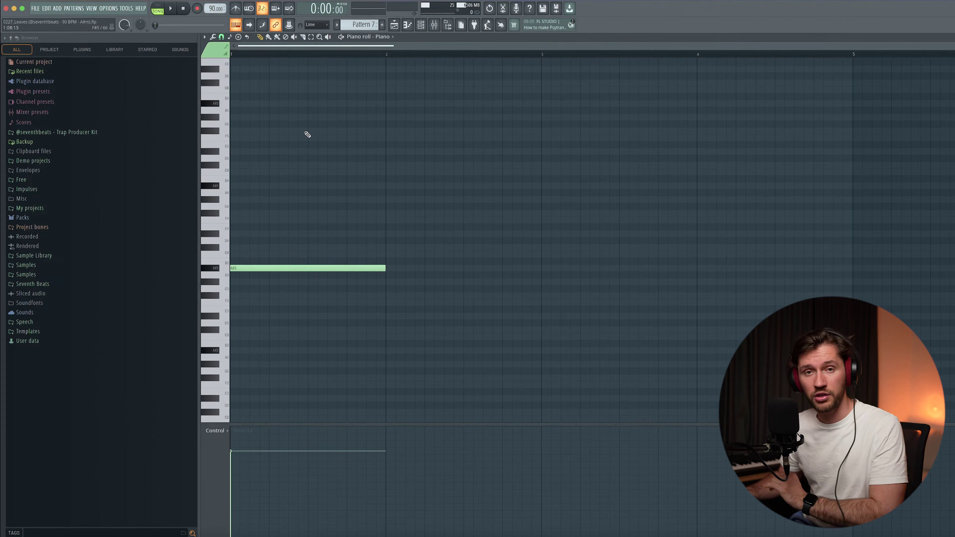
{"action": "scroll", "coordinate": [274, 229], "scroll_direction": "up", "scroll_amount": 1}
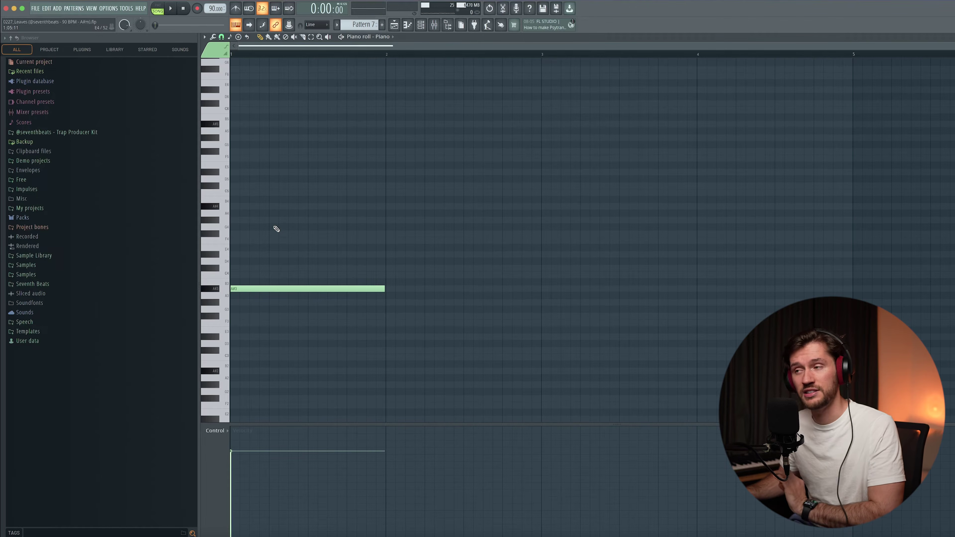
{"action": "scroll", "coordinate": [259, 280], "scroll_direction": "up", "scroll_amount": 1}
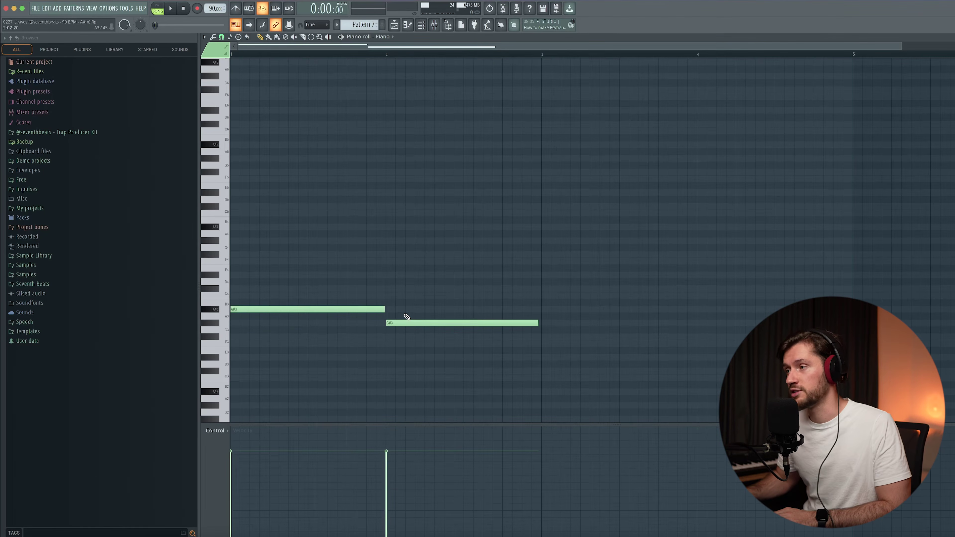
{"action": "left_click", "coordinate": [521, 289]}
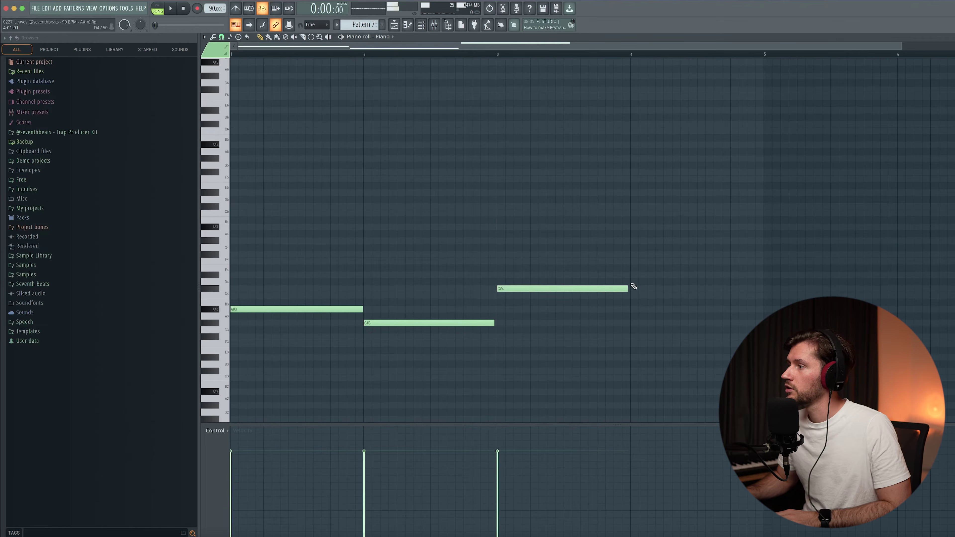
{"action": "left_click", "coordinate": [635, 275]}
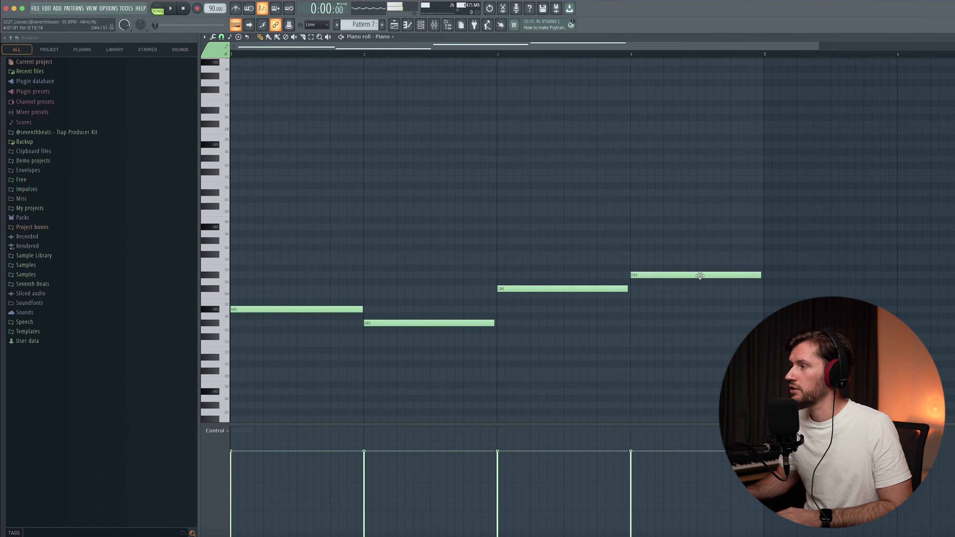
{"action": "key", "text": "space"}
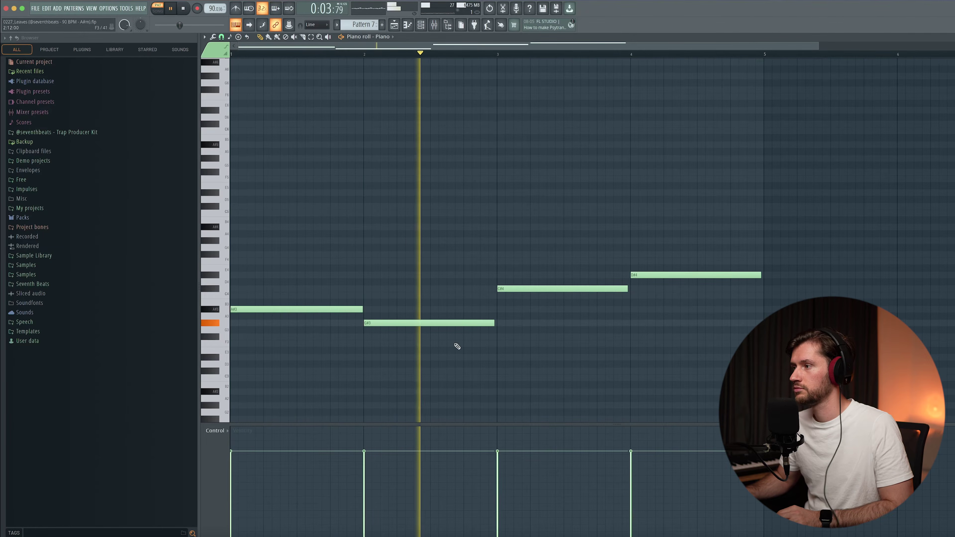
Step: Add G#4, C#5 and A#5 above the bar 1 bass note and play the pattern
{"action": "scroll", "coordinate": [466, 337], "scroll_direction": "up", "scroll_amount": 1}
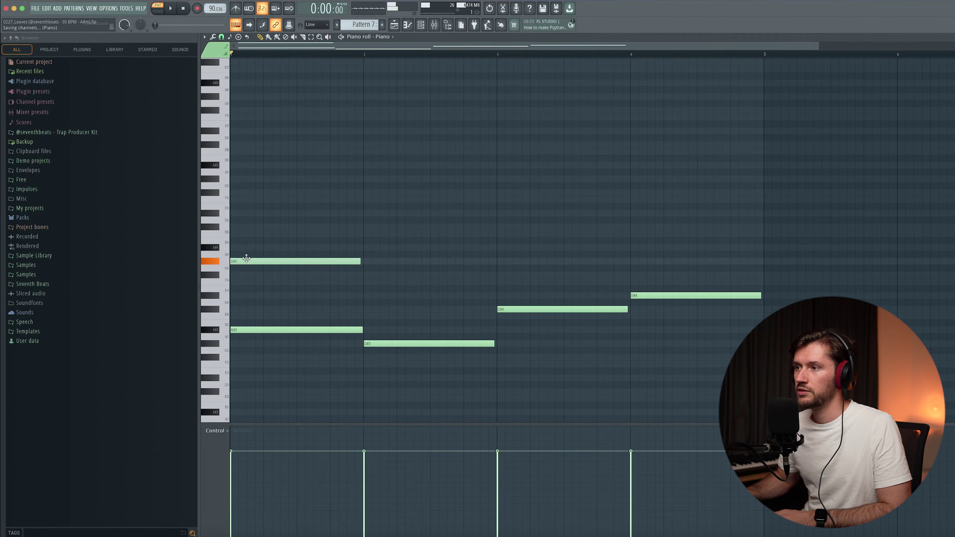
{"action": "left_click", "coordinate": [238, 227]}
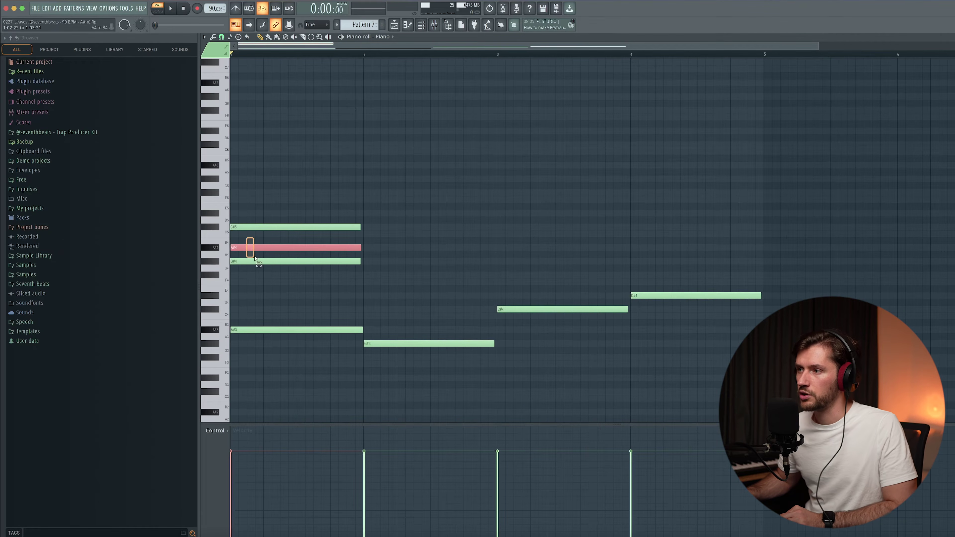
{"action": "key", "text": "ctrl+Up"}
{"action": "scroll", "coordinate": [388, 250], "scroll_direction": "up", "scroll_amount": 3}
{"action": "right_click", "coordinate": [450, 235]}
{"action": "scroll", "coordinate": [450, 235], "scroll_direction": "down", "scroll_amount": 1}
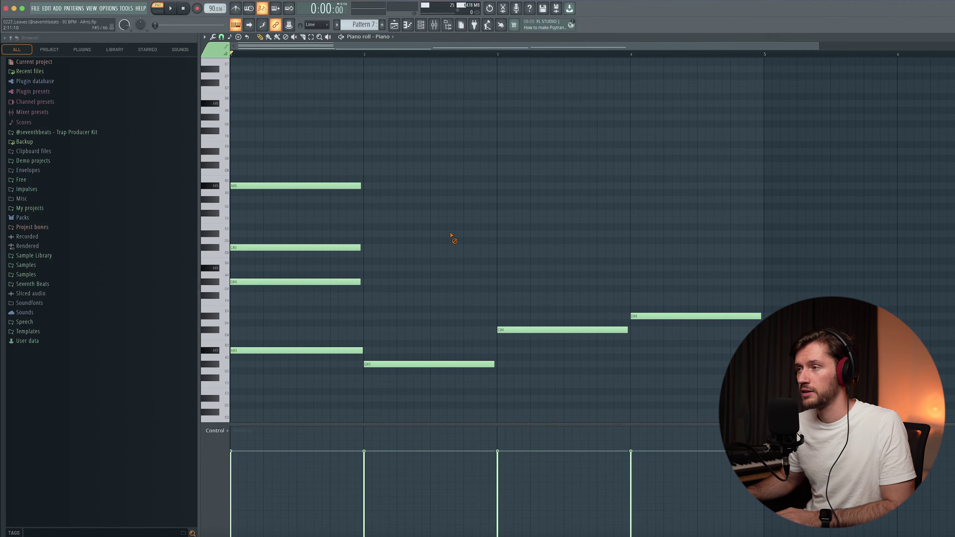
{"action": "key", "text": "space"}
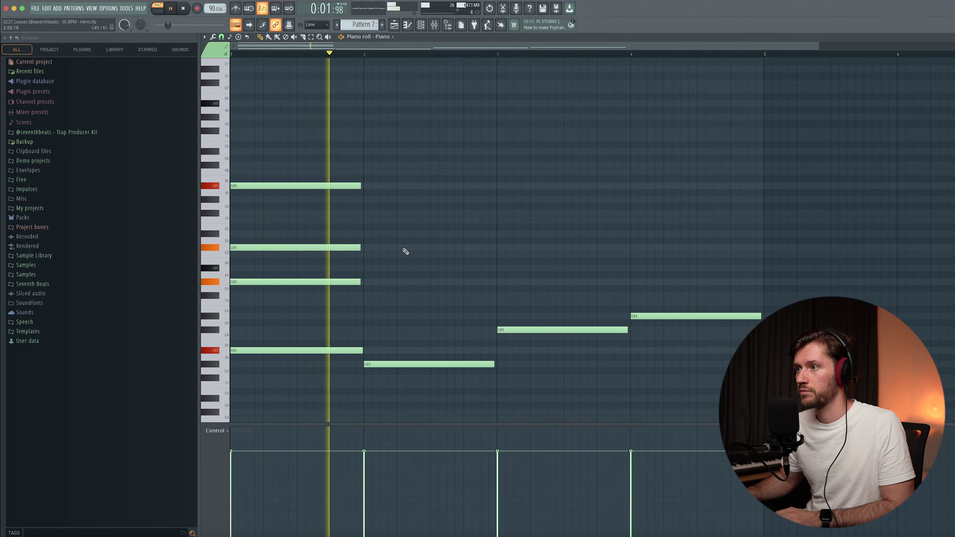
Step: Revoice the bar 1 chord to A#4, C#5 and G#5 above the bass, and lower the chord's note velocities
{"action": "key", "text": "space"}
{"action": "key", "text": "ctrl+Up"}
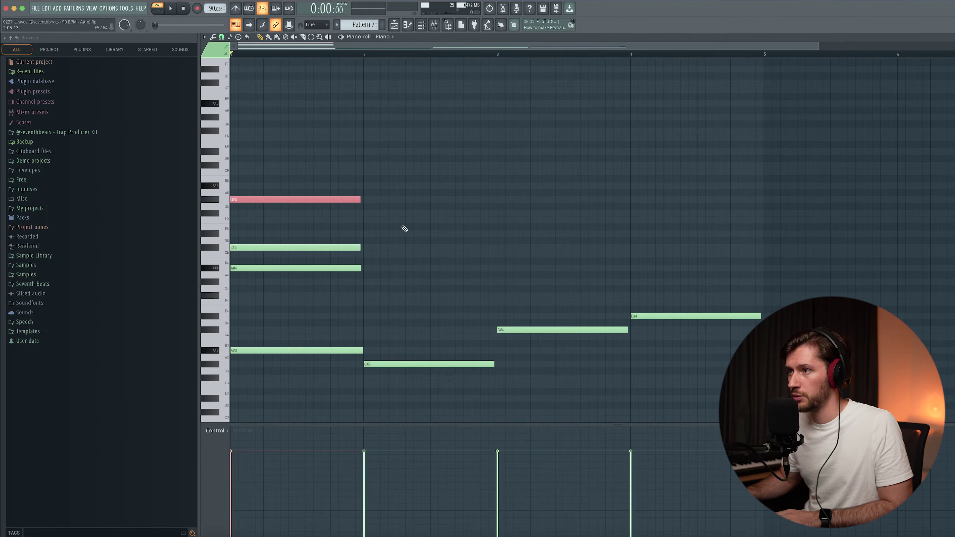
{"action": "right_click", "coordinate": [582, 235]}
{"action": "key", "text": "space"}
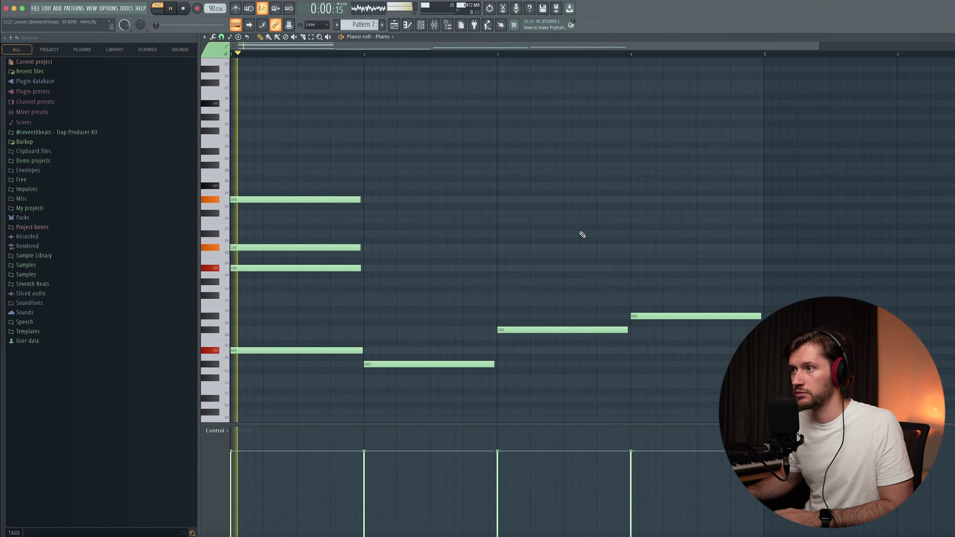
{"action": "key", "text": "space"}
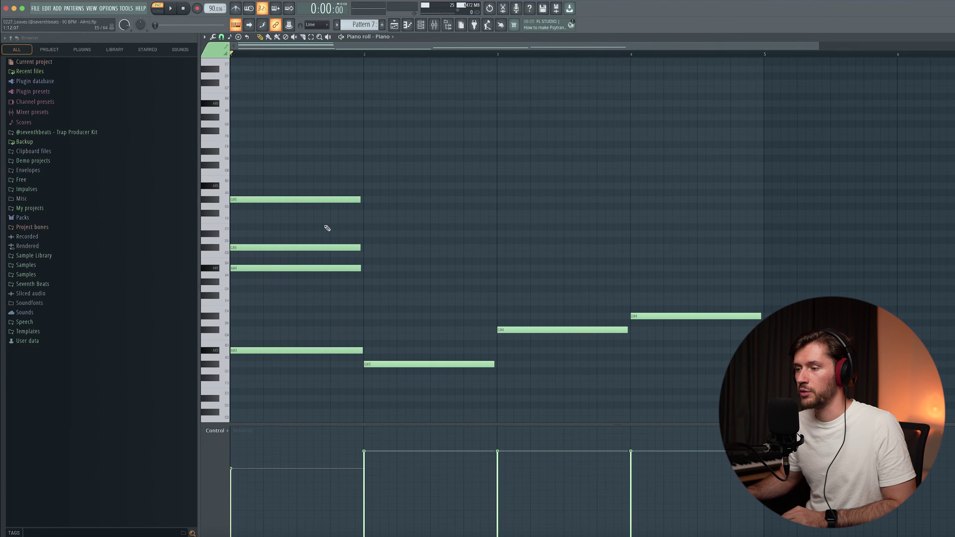
{"action": "key", "text": "space"}
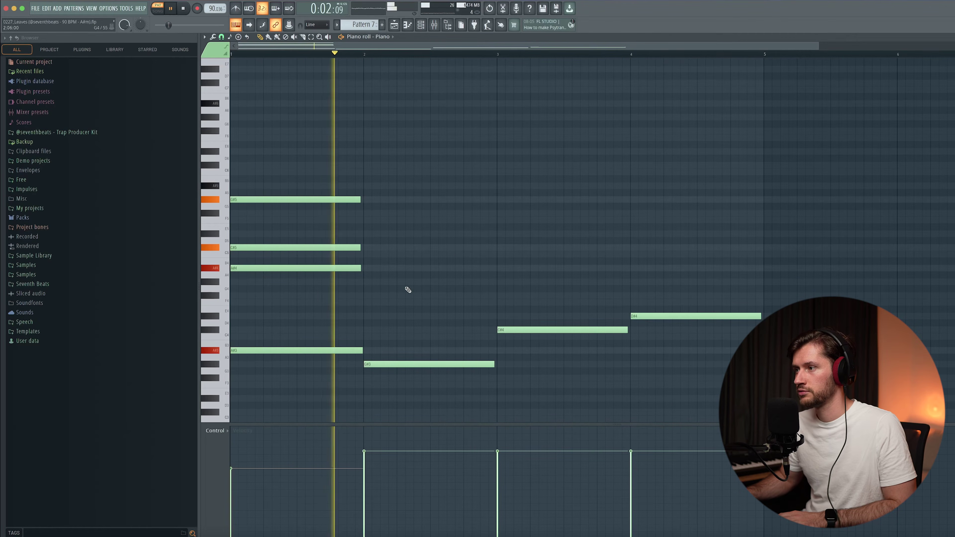
{"action": "key", "text": "space"}
Step: Copy the upper chord notes from bar 1 to bar 2, rearrange them as G#4, C5 and D#5, and play back
{"action": "left_click_drag", "start_coordinate": [322, 158], "coordinate": [322, 289]}
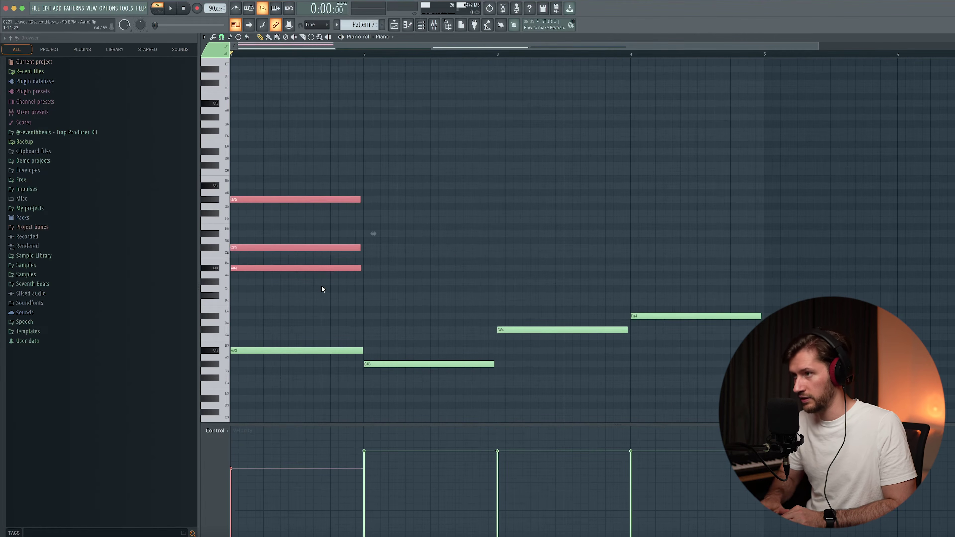
{"action": "key", "text": "shift+Right"}
{"action": "left_click_drag", "start_coordinate": [272, 268], "coordinate": [398, 286]}
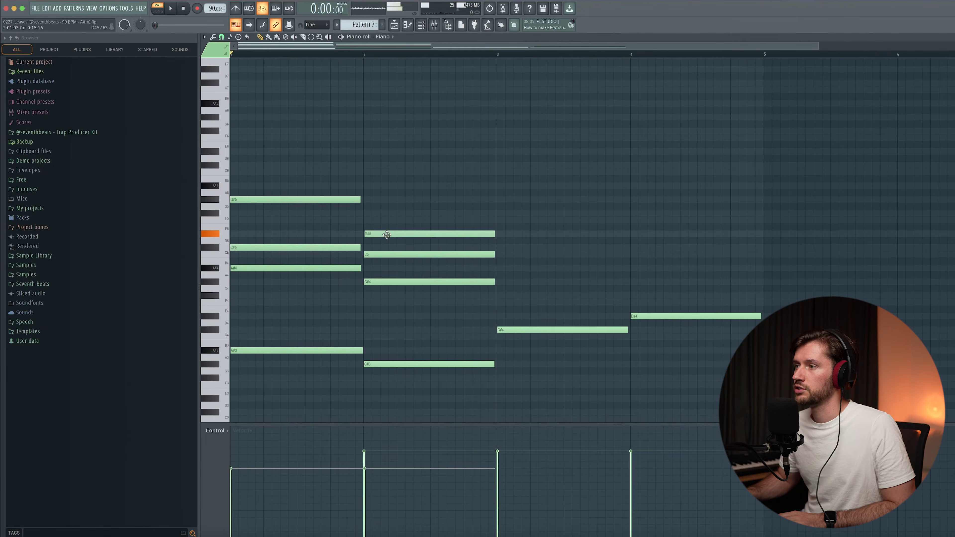
{"action": "key", "text": "space"}
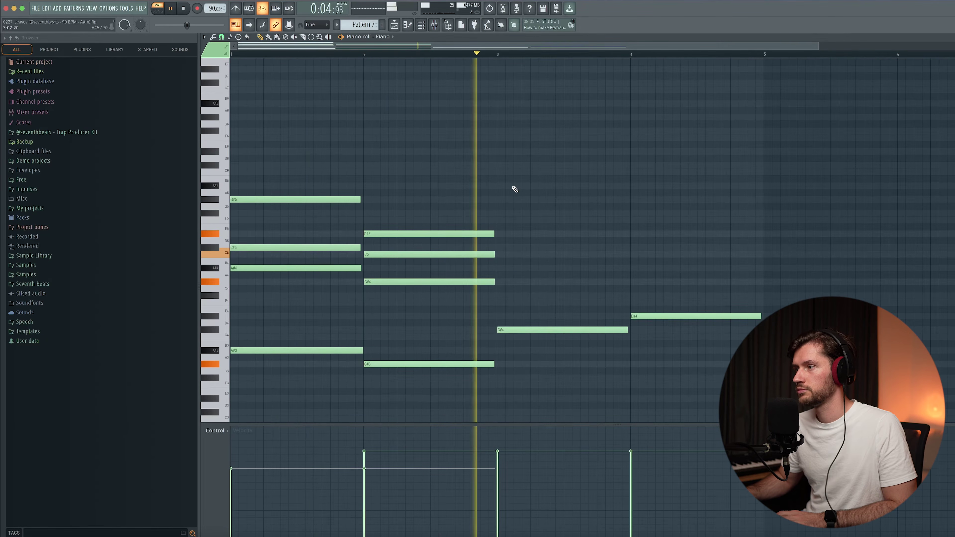
{"action": "key", "text": "space"}
Step: Delete the G#3 bass note in bar 2 and transpose all remaining notes down one octave
{"action": "right_click", "coordinate": [387, 363]}
{"action": "key", "text": "super+a"}
{"action": "key", "text": "super+Down"}
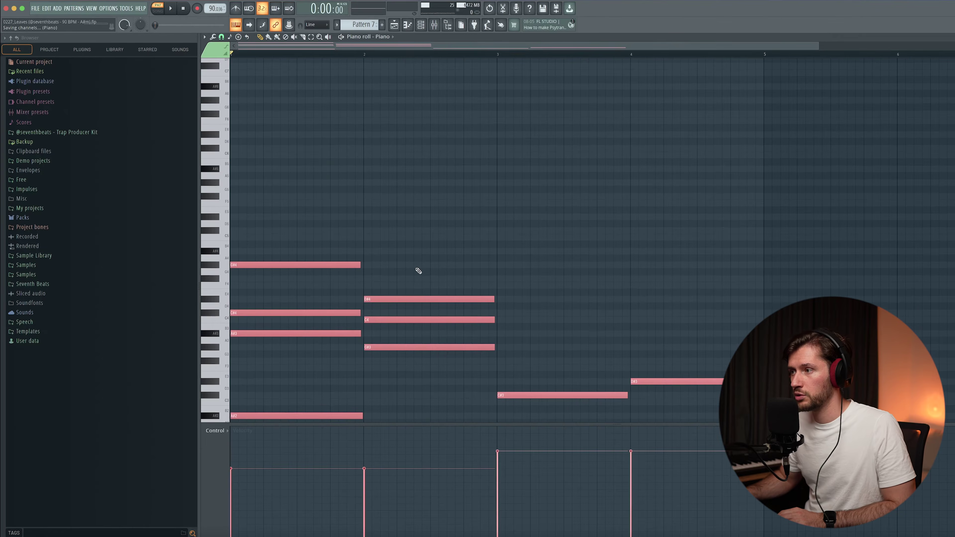
{"action": "scroll", "coordinate": [440, 265], "scroll_direction": "down", "scroll_amount": 5}
{"action": "key", "text": "space"}
{"action": "right_click", "coordinate": [594, 194]}
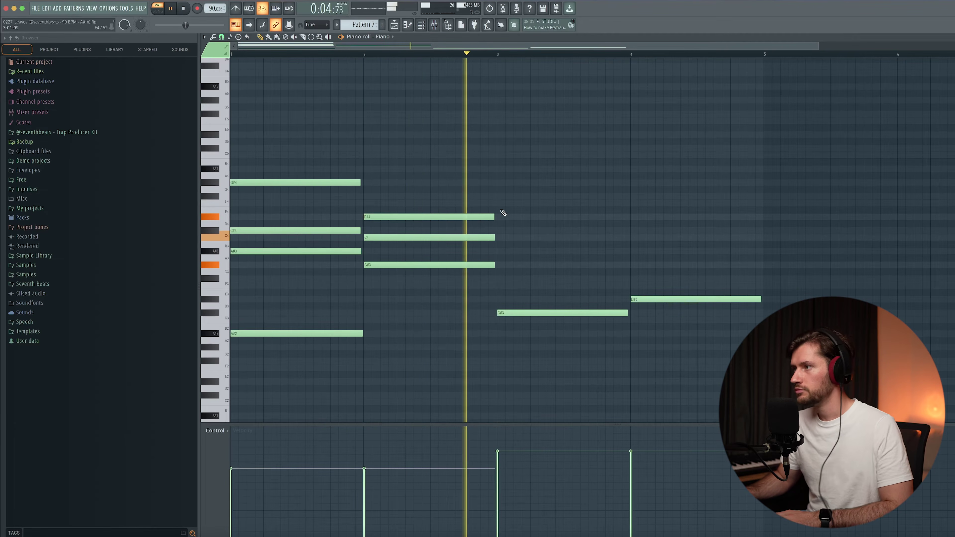
{"action": "key", "text": "space"}
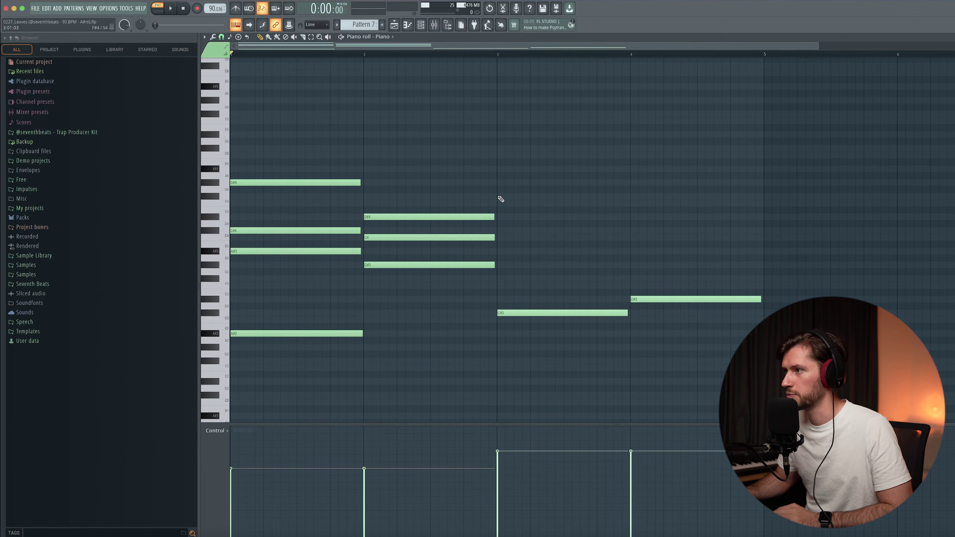
Step: Add C#4 and A#4 above the bass note in bar 3 and D#4 above the bass note in bar 4
{"action": "key", "text": "ctrl+v"}
{"action": "left_click_drag", "start_coordinate": [271, 167], "coordinate": [530, 229]}
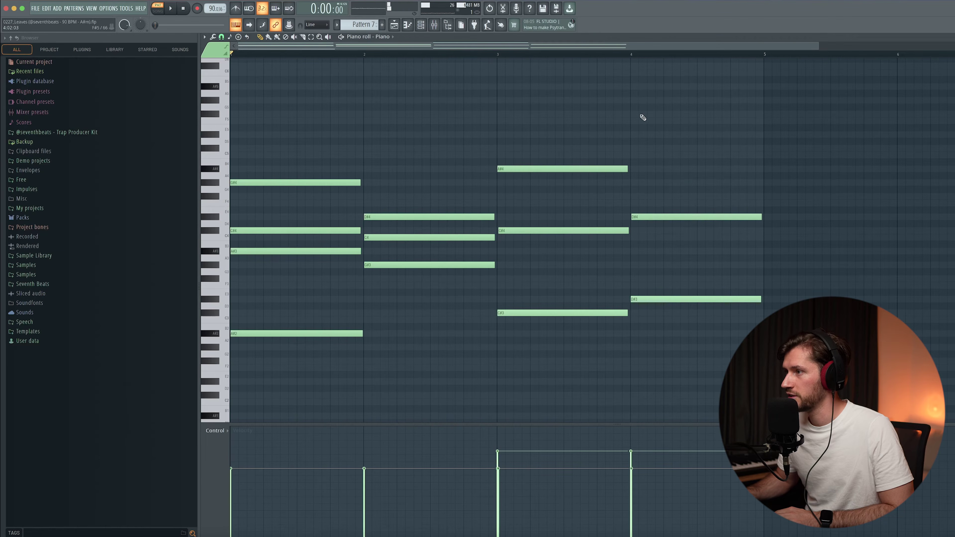
{"action": "key", "text": "space"}
Step: Lower the velocities of the bass notes A#2, C#3 and D#3 in bars 1, 3 and 4
{"action": "left_click", "coordinate": [337, 333]}
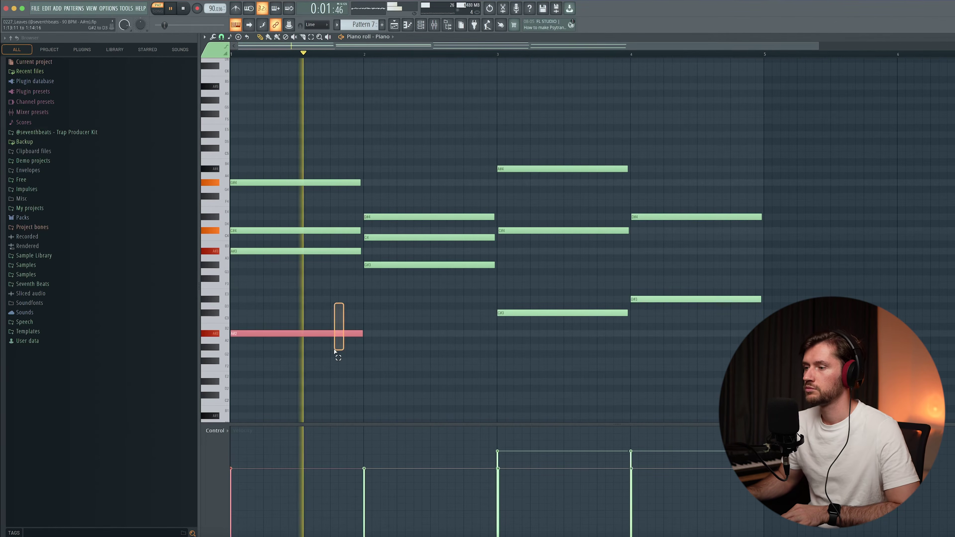
{"action": "left_click", "coordinate": [592, 313]}
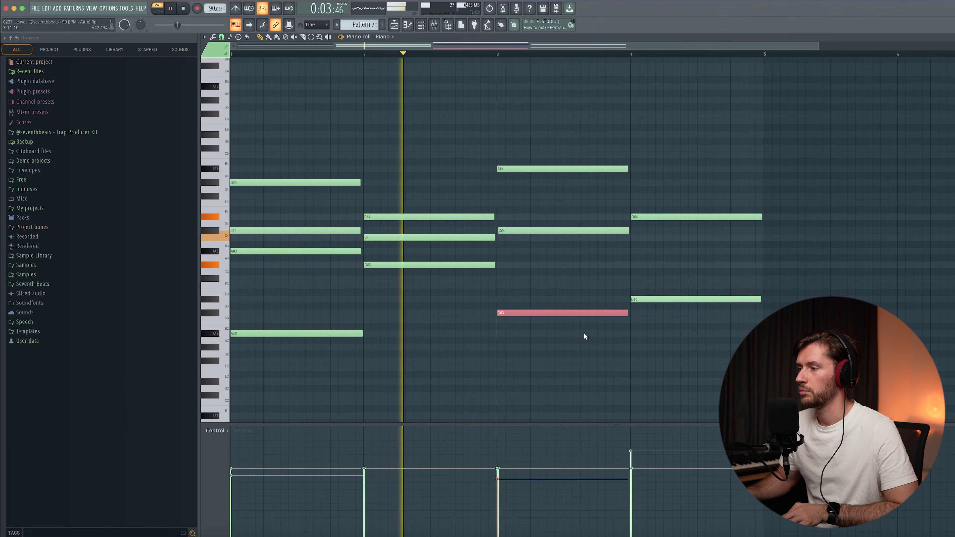
{"action": "left_click", "coordinate": [634, 298]}
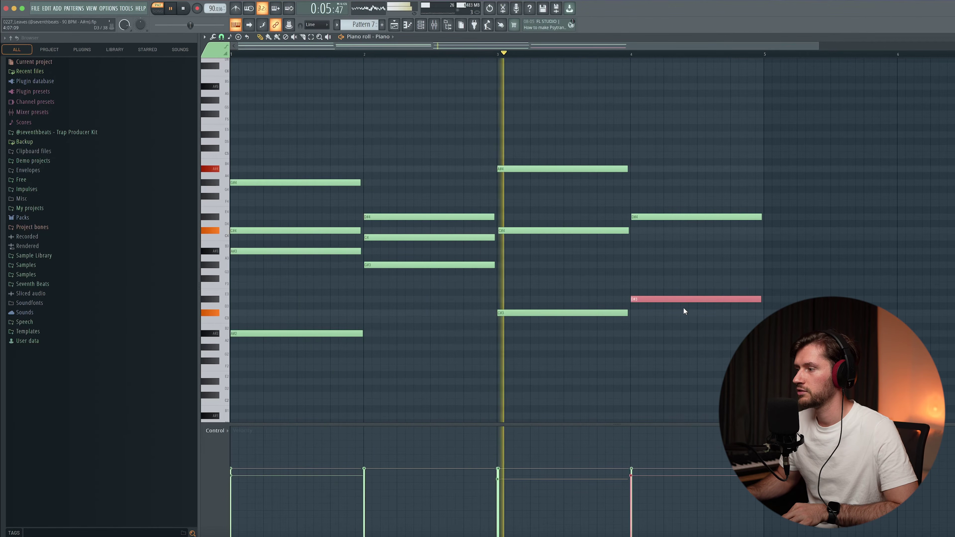
Step: Change the top notes to F4 in bar 3 and F#4 in bar 4, and adjust the velocities of the lower bar 1 notes
{"action": "key", "text": "space"}
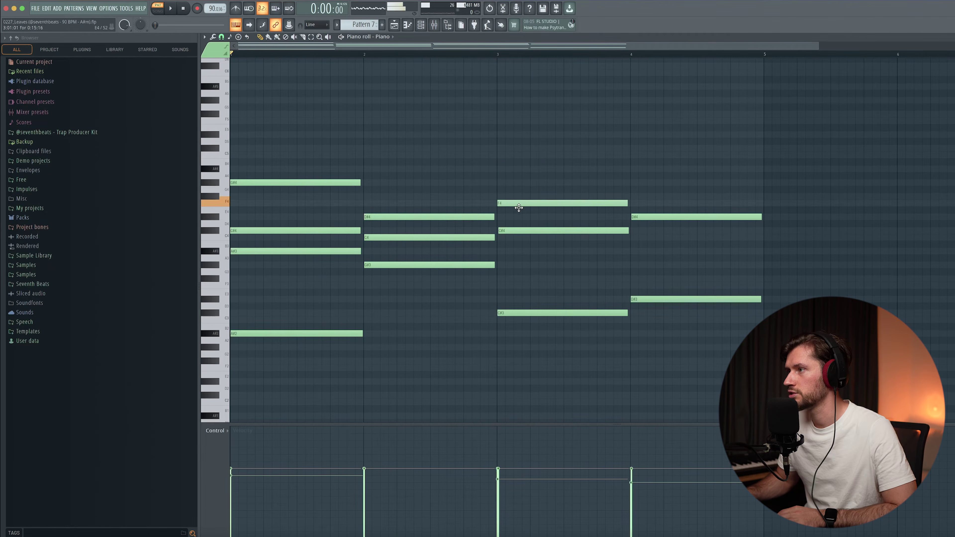
{"action": "key", "text": "space"}
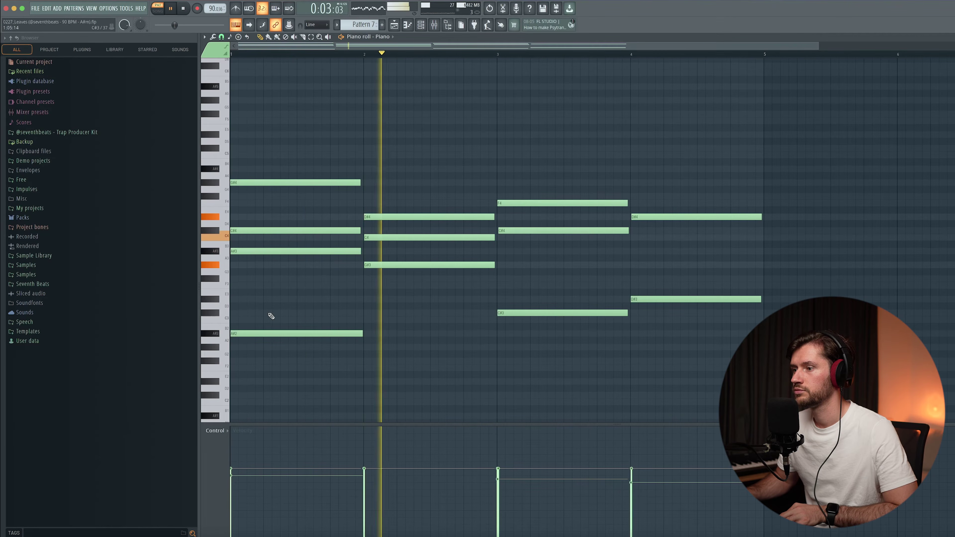
{"action": "left_click", "coordinate": [320, 334]}
{"action": "left_click", "coordinate": [301, 251]}
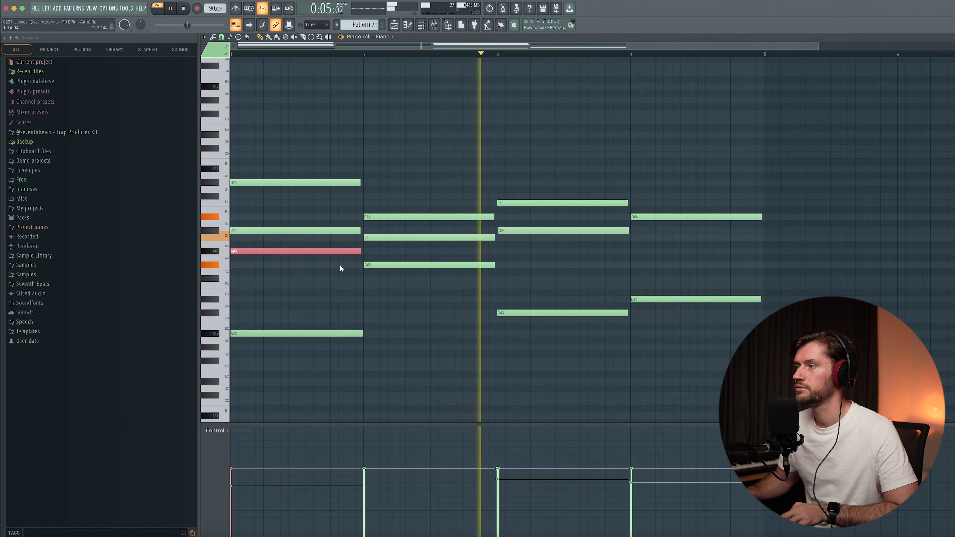
{"action": "left_click", "coordinate": [291, 231]}
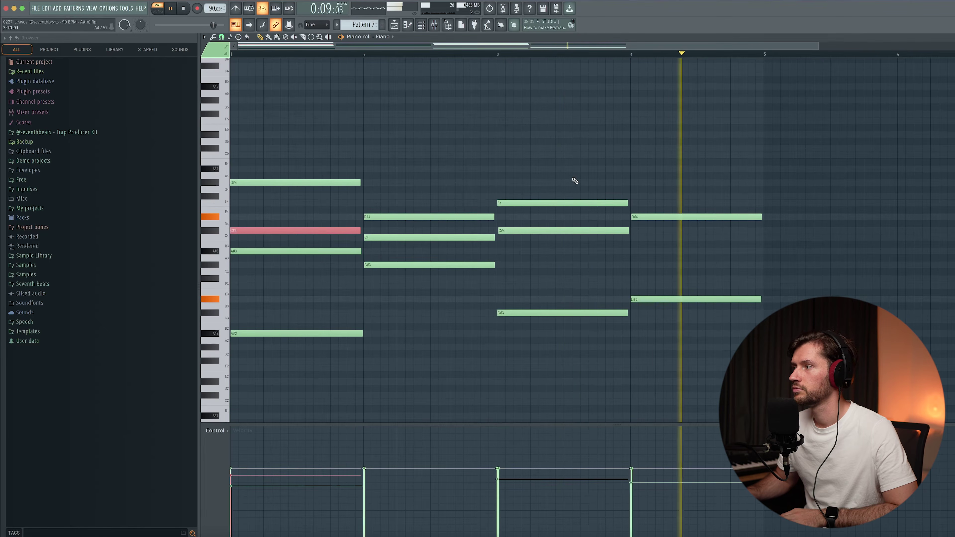
{"action": "key", "text": "space"}
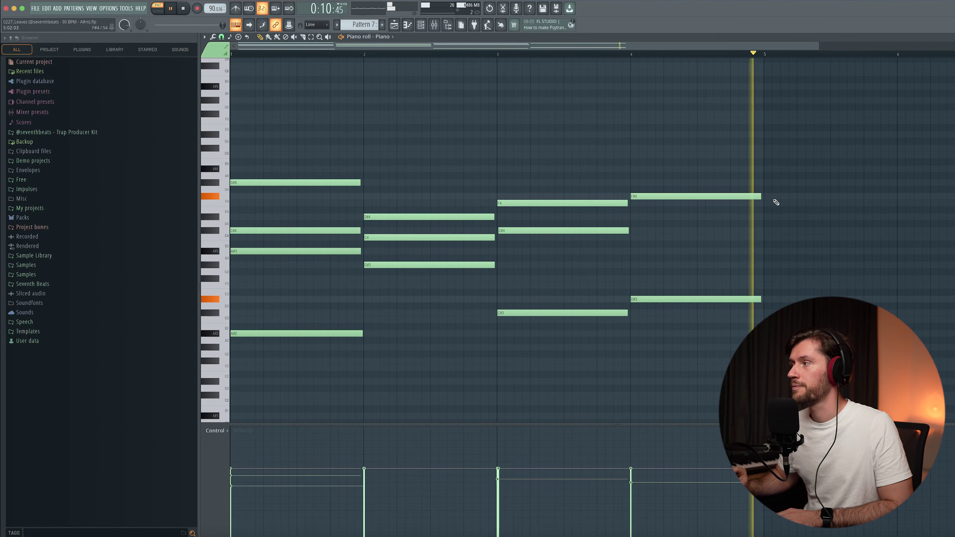
Step: Duplicate the four-bar progression into bars 5 to 8, and remove A#2 and C#4 from bar 1 and G#3 from bar 2
{"action": "left_click_drag", "start_coordinate": [856, 124], "coordinate": [234, 376]}
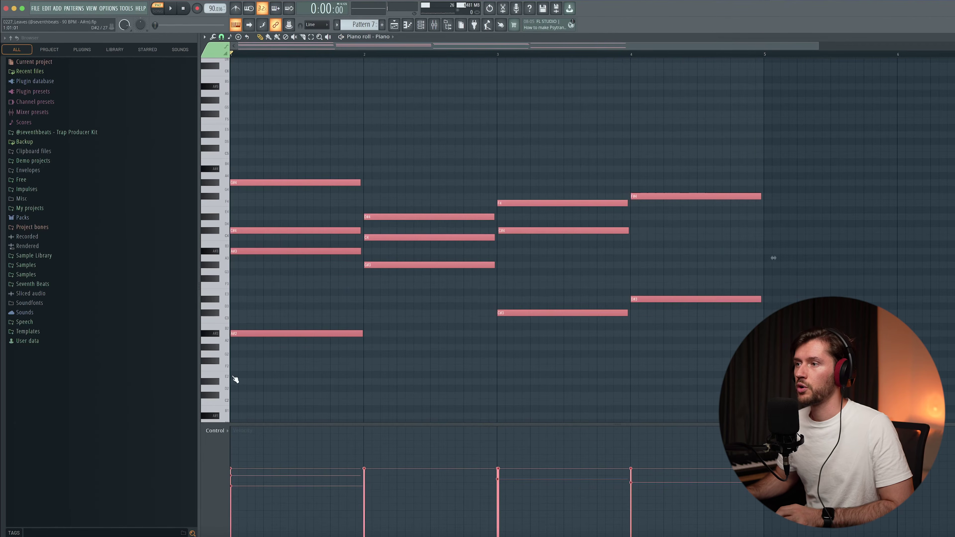
{"action": "left_click_drag", "start_coordinate": [256, 336], "coordinate": [789, 336]}
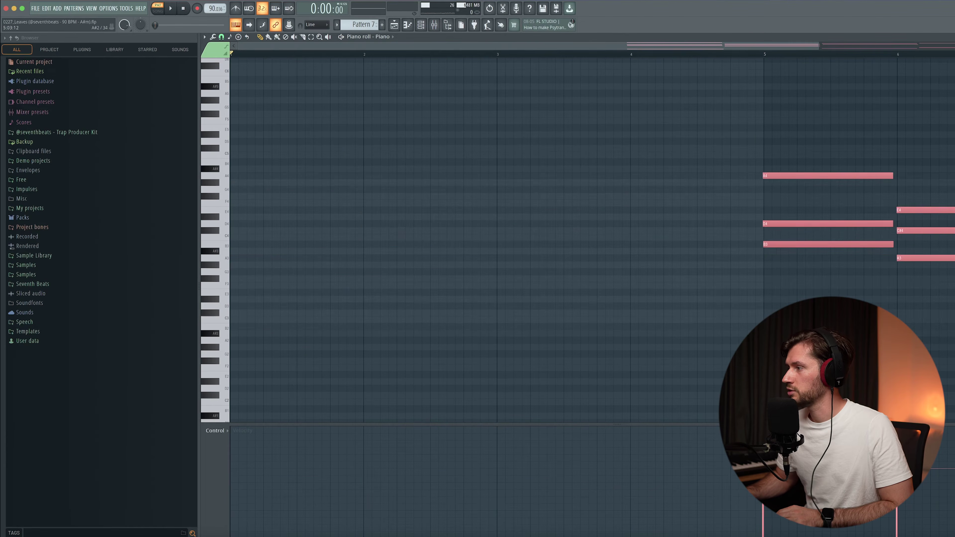
{"action": "key", "text": "ctrl+v"}
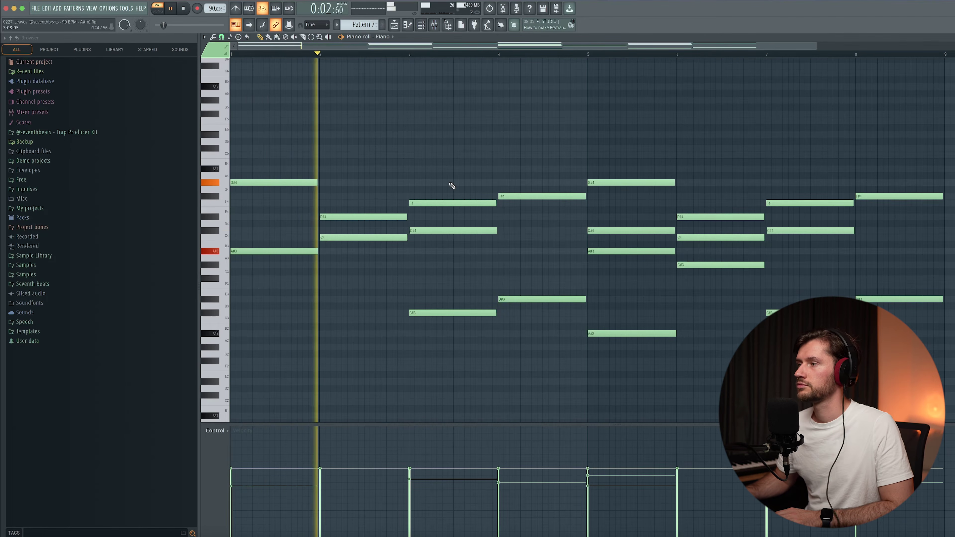
Step: Randomize the velocities of the piano notes with Bipolar enabled and the velocity level at -26%
{"action": "left_click_drag", "start_coordinate": [819, 45], "coordinate": [845, 45]}
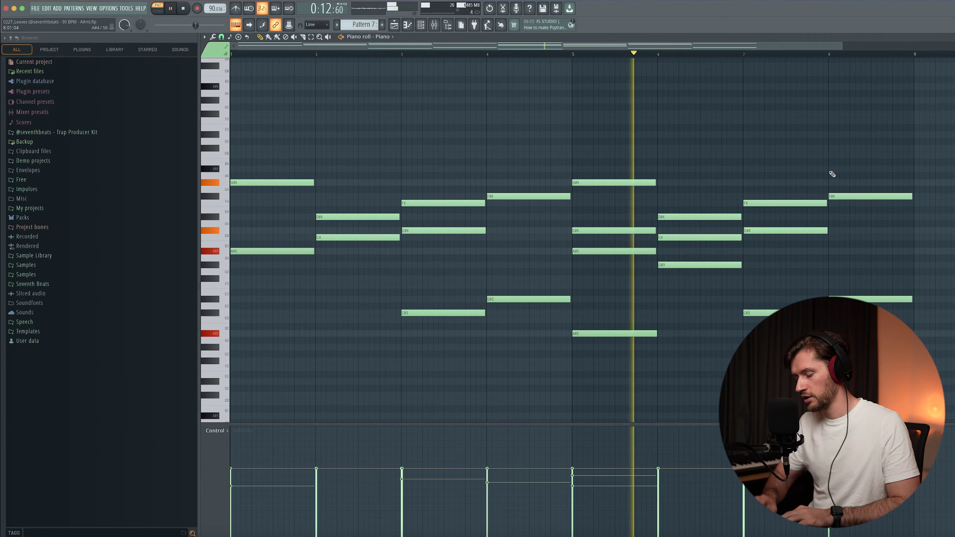
{"action": "key", "text": "alt+r"}
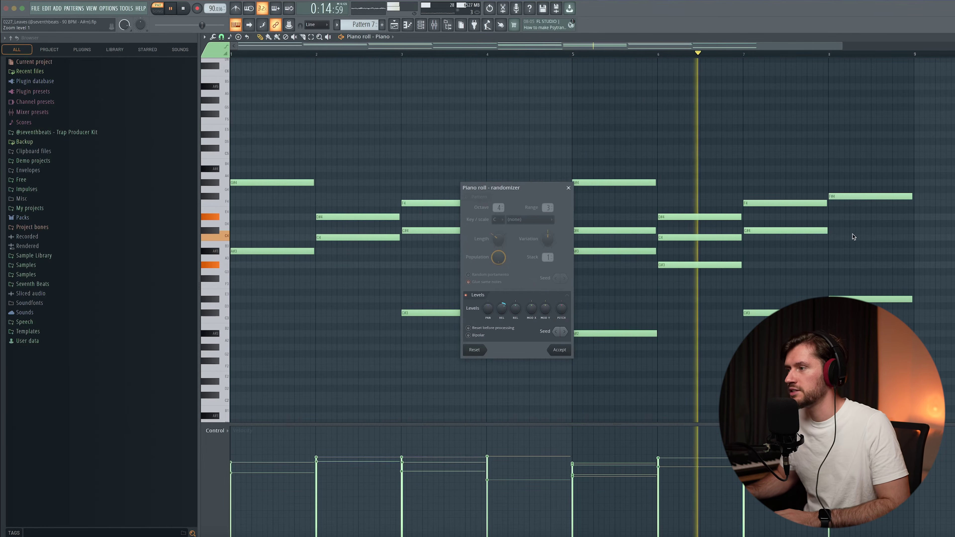
{"action": "left_click", "coordinate": [469, 335]}
{"action": "left_click_drag", "start_coordinate": [501, 308], "coordinate": [501, 322]}
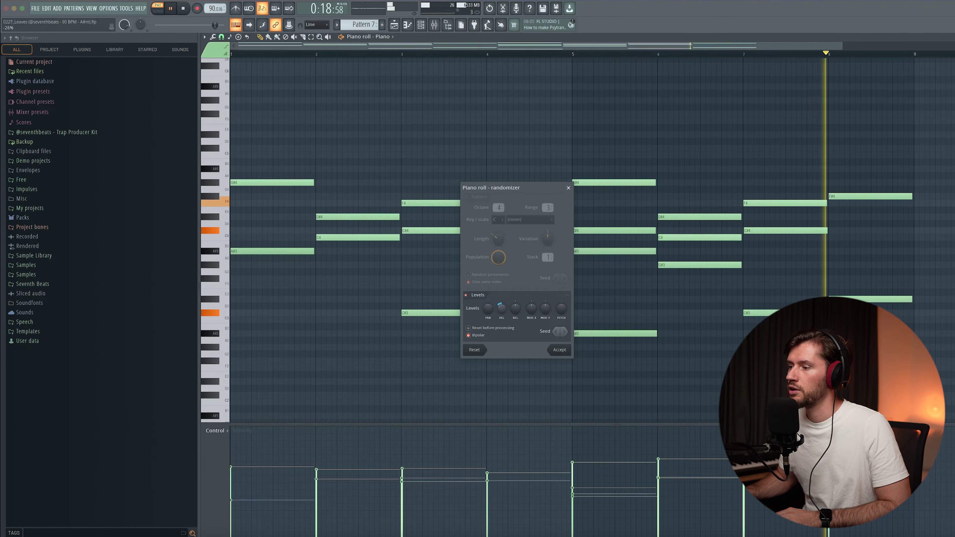
{"action": "left_click", "coordinate": [564, 354]}
{"action": "key", "text": "space"}
Step: Play back the piano progression from the start to check the randomized velocities
{"action": "scroll", "coordinate": [353, 220], "scroll_direction": "up", "scroll_amount": 3}
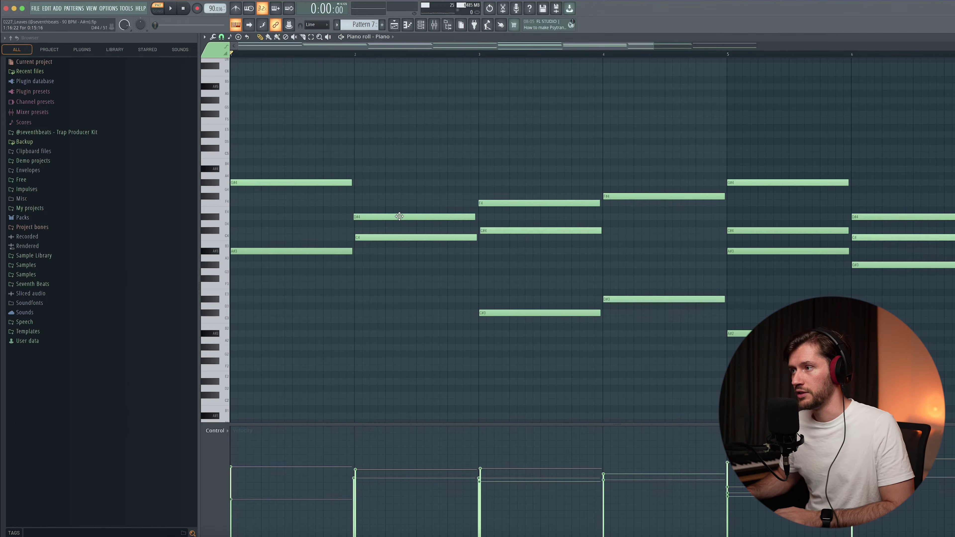
{"action": "key", "text": "space"}
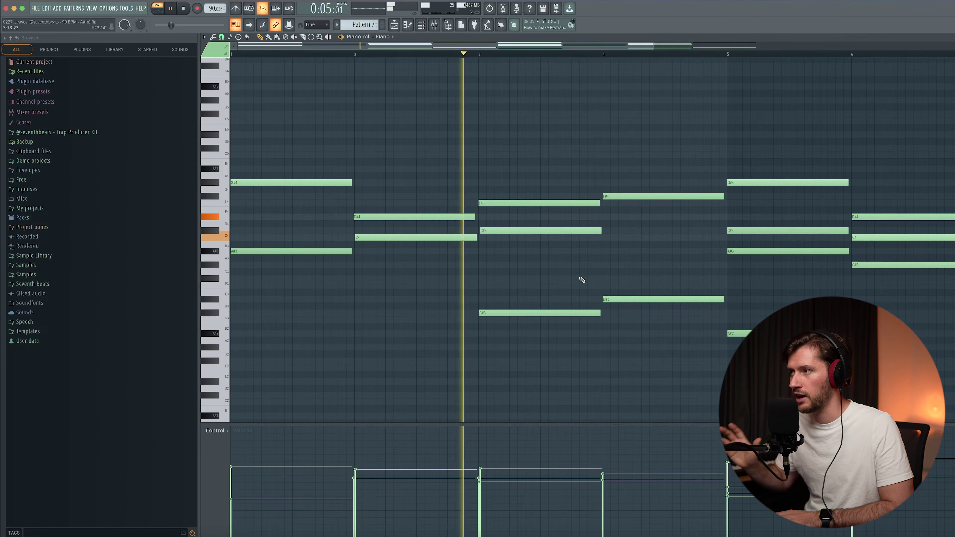
{"action": "left_click_drag", "start_coordinate": [646, 47], "coordinate": [691, 49]}
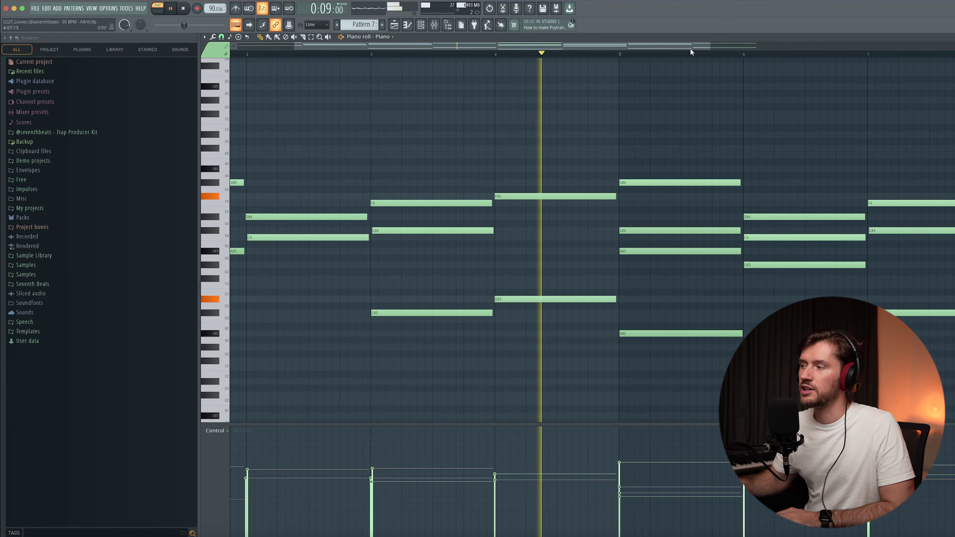
{"action": "key", "text": "space"}
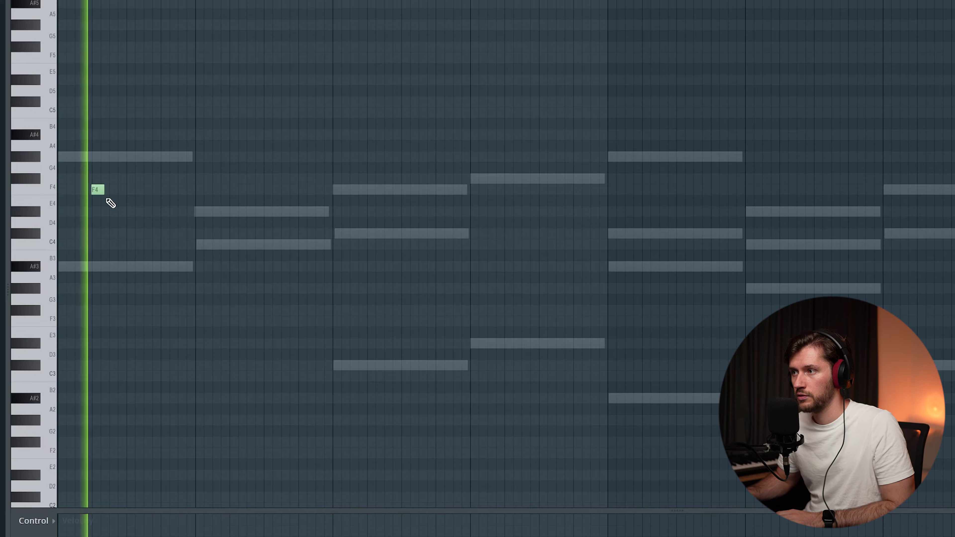
Step: Add short F5 harp notes so that each of bars 1 to 4 holds two hits
{"action": "key", "text": "space"}
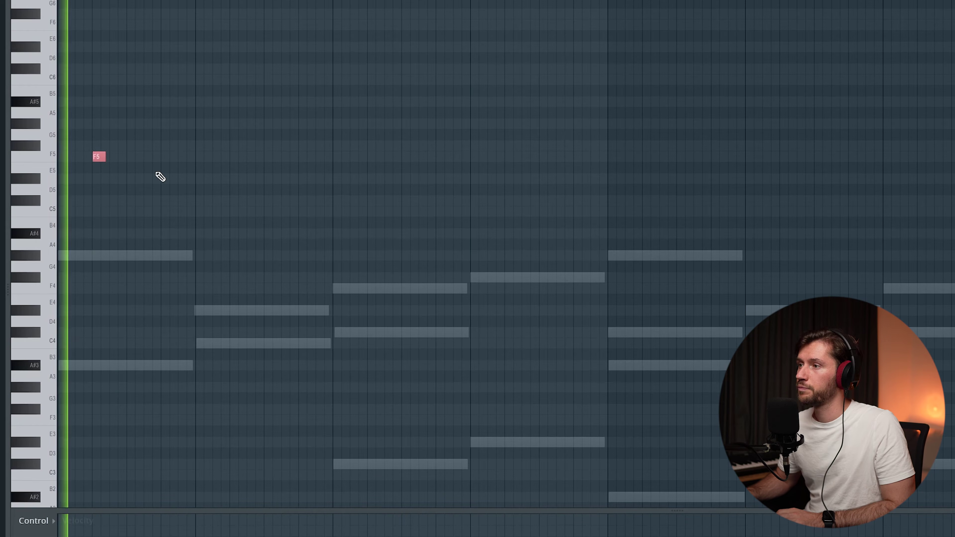
{"action": "left_click", "coordinate": [150, 158]}
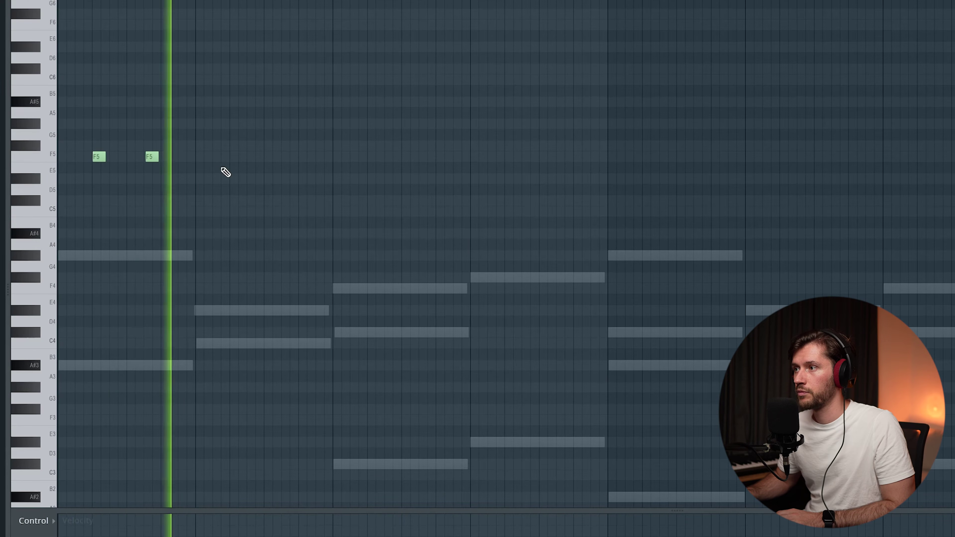
{"action": "left_click", "coordinate": [235, 157]}
{"action": "left_click", "coordinate": [295, 157]}
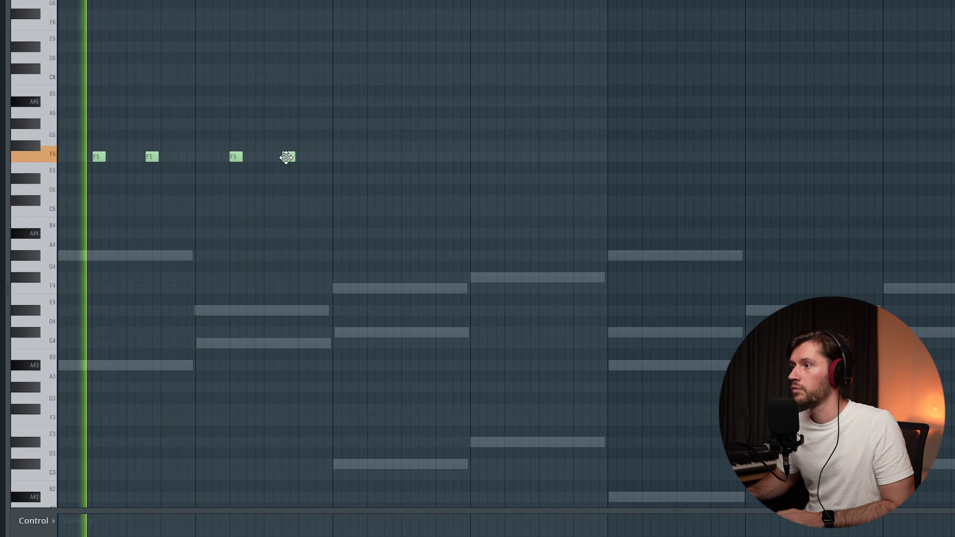
{"action": "left_click", "coordinate": [373, 158]}
{"action": "left_click", "coordinate": [423, 159]}
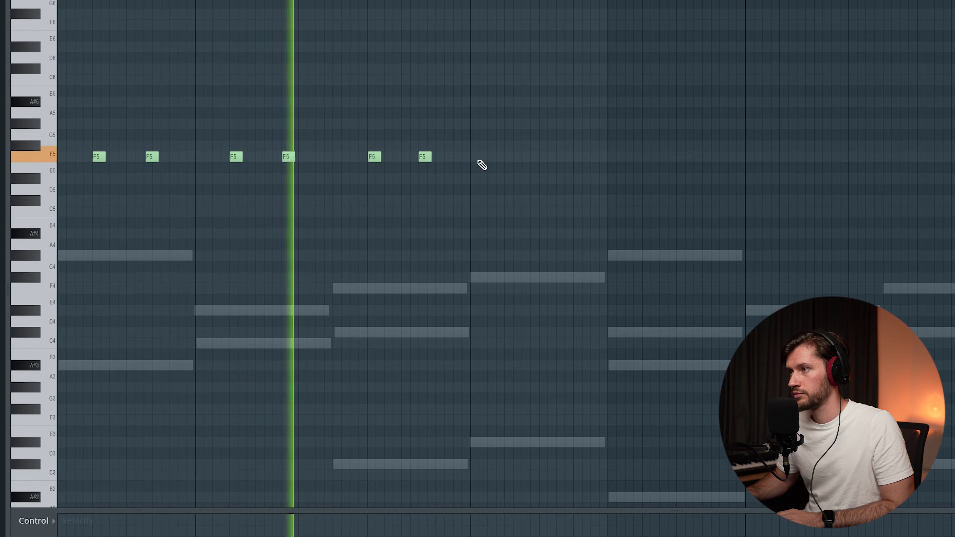
{"action": "left_click", "coordinate": [506, 157]}
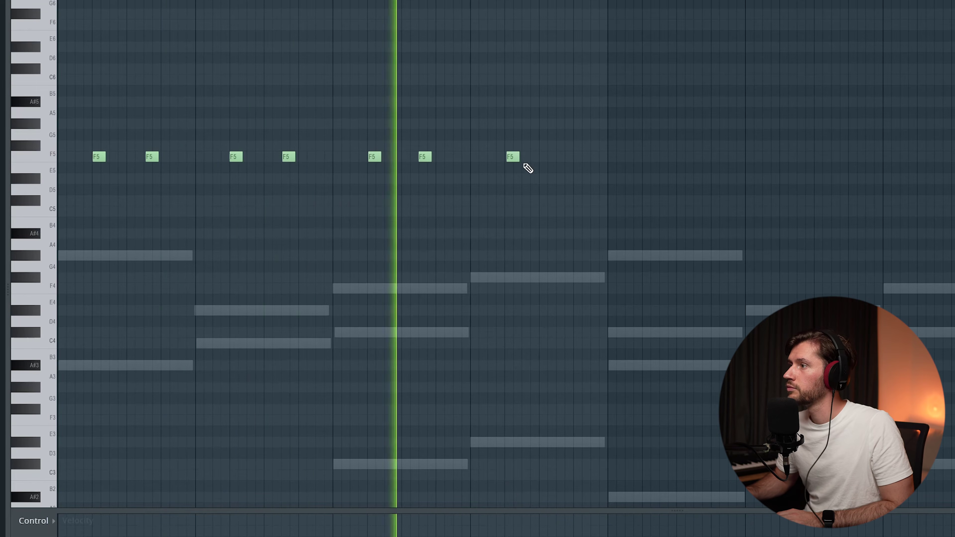
{"action": "left_click", "coordinate": [560, 158]}
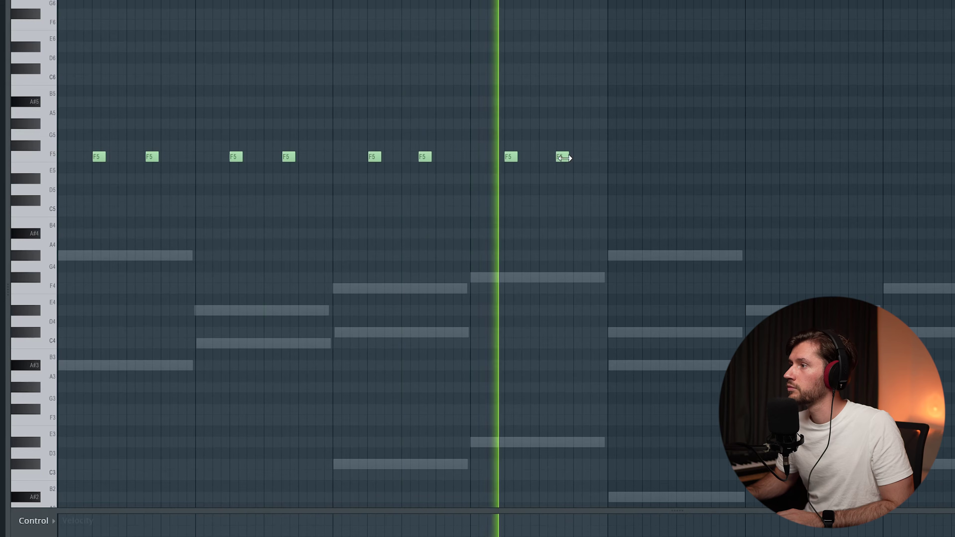
{"action": "key", "text": "space"}
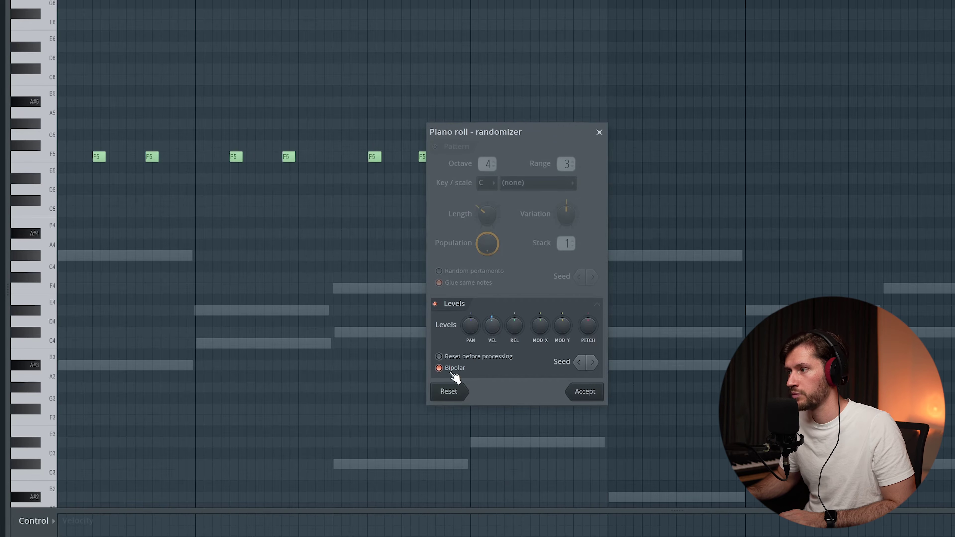
Step: Randomize the harp notes' velocities with Bipolar off, and duplicate the four-bar harp pattern into bars 5 to 8
{"action": "left_click_drag", "start_coordinate": [489, 322], "coordinate": [489, 310]}
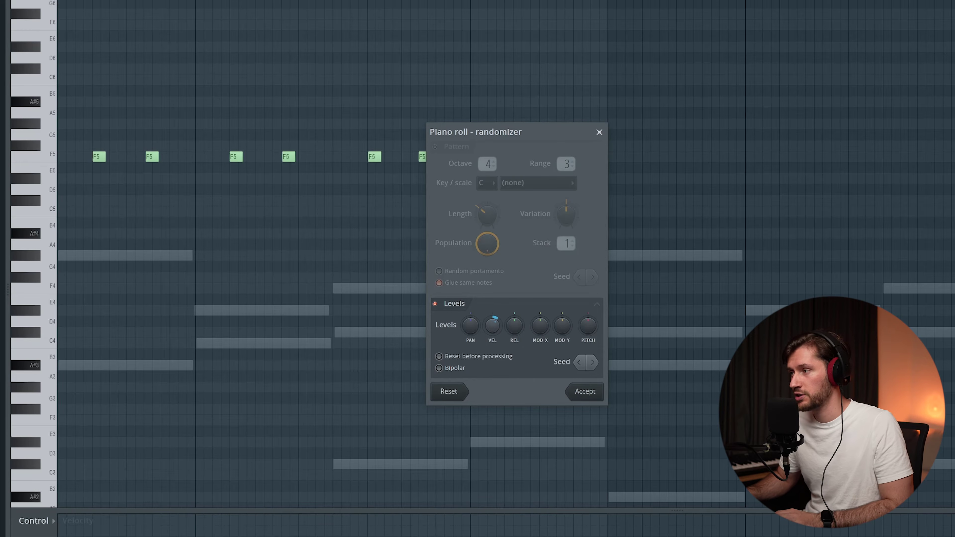
{"action": "left_click", "coordinate": [586, 393]}
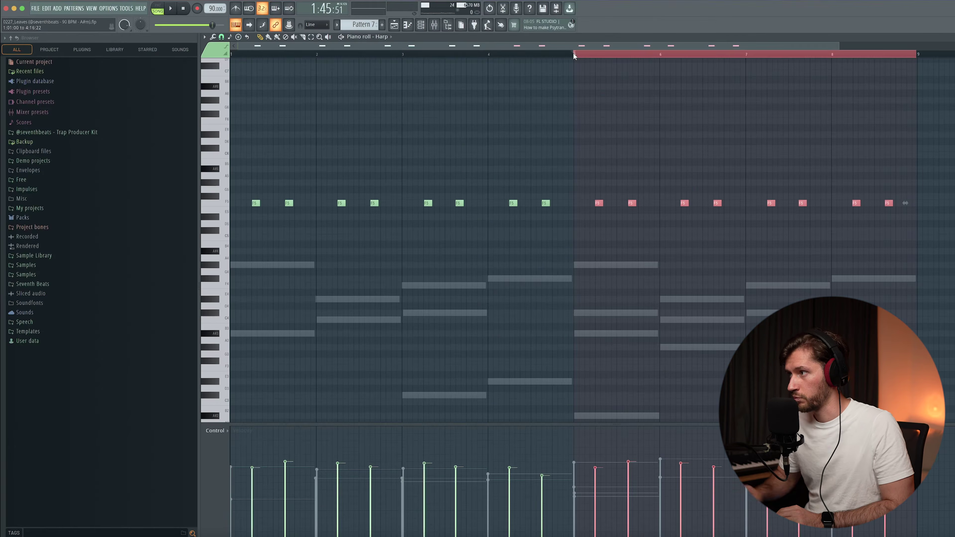
{"action": "key", "text": "super+d"}
Step: Play back the duplicated harp part in bars 5 to 8
{"action": "left_click_drag", "start_coordinate": [599, 45], "coordinate": [723, 46]}
{"action": "left_click", "coordinate": [590, 54]}
{"action": "key", "text": "space"}
{"action": "scroll", "coordinate": [773, 213], "scroll_direction": "down", "scroll_amount": 4}
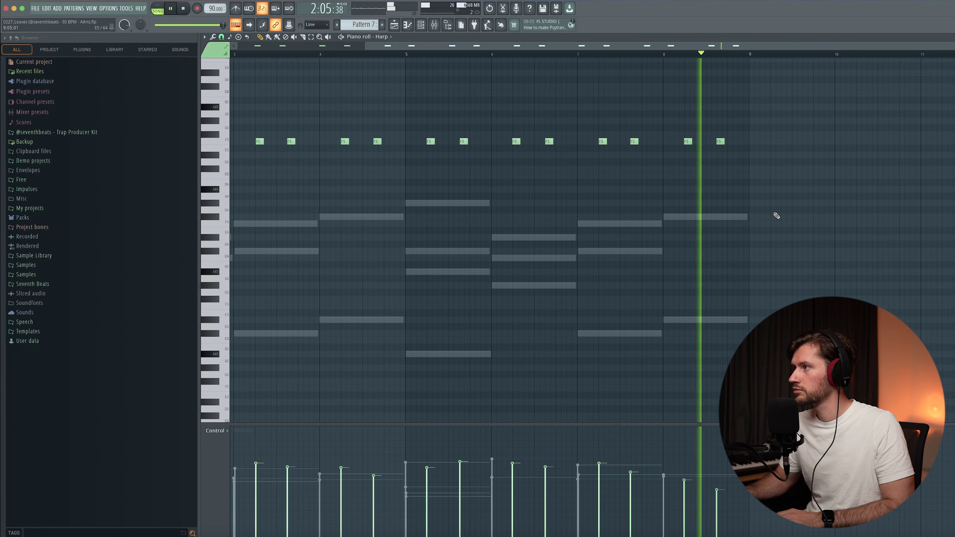
{"action": "key", "text": "space"}
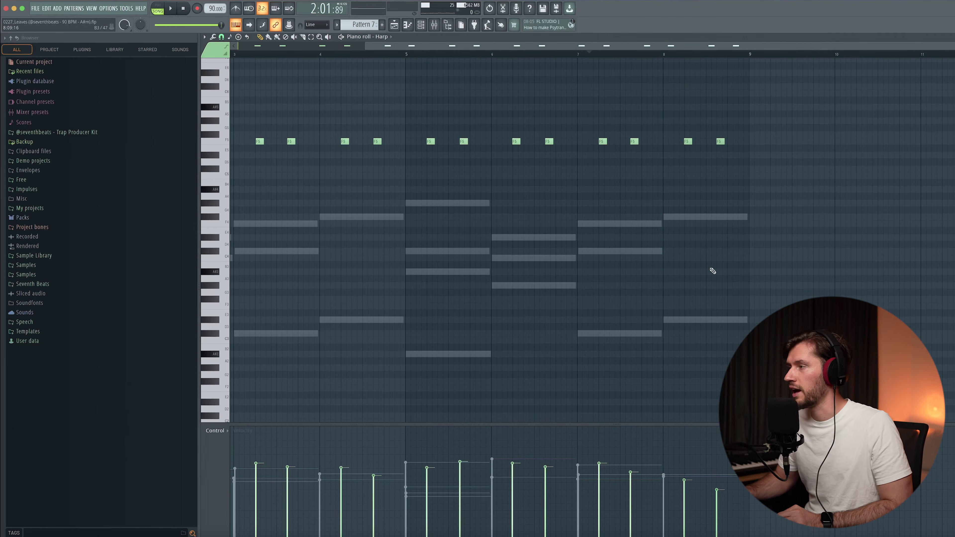
Step: Play back the piano progression from bar 9
{"action": "left_click_drag", "start_coordinate": [787, 182], "coordinate": [592, 424]}
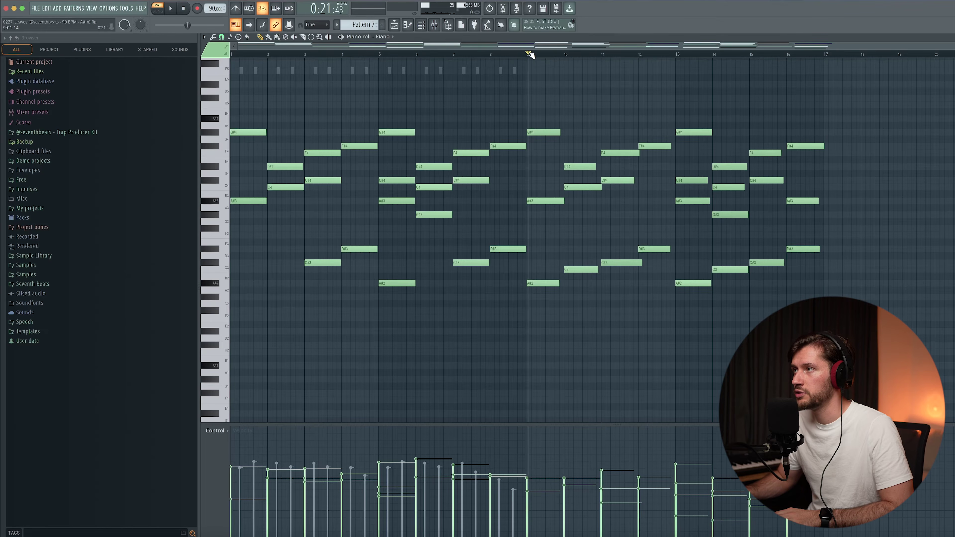
{"action": "key", "text": "space"}
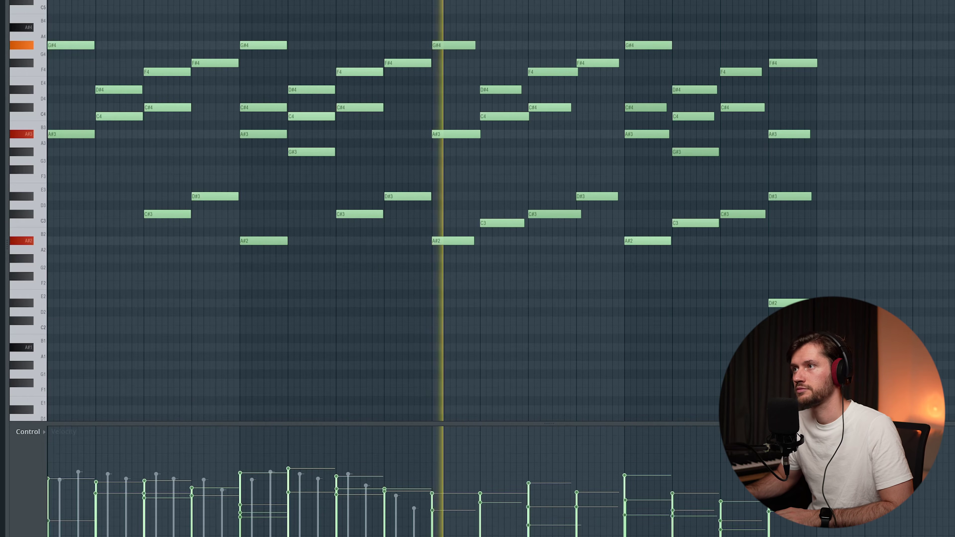
{"action": "left_click_drag", "start_coordinate": [132, 0], "coordinate": [173, 1]}
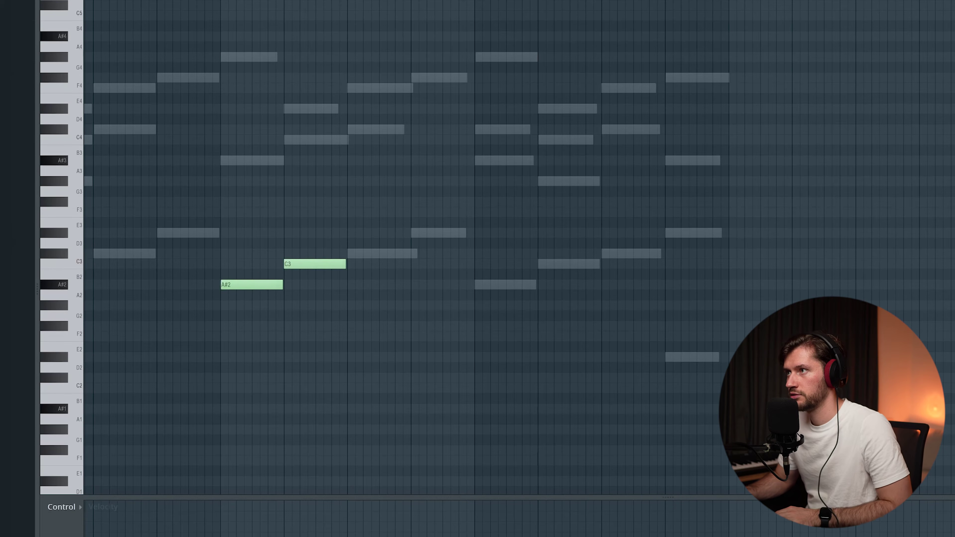
Step: Add C#3 in bar 11 and D#3 in bar 12, and raise the notes in bars 9 and 10 an octave to A#3 and C4
{"action": "key", "text": "space"}
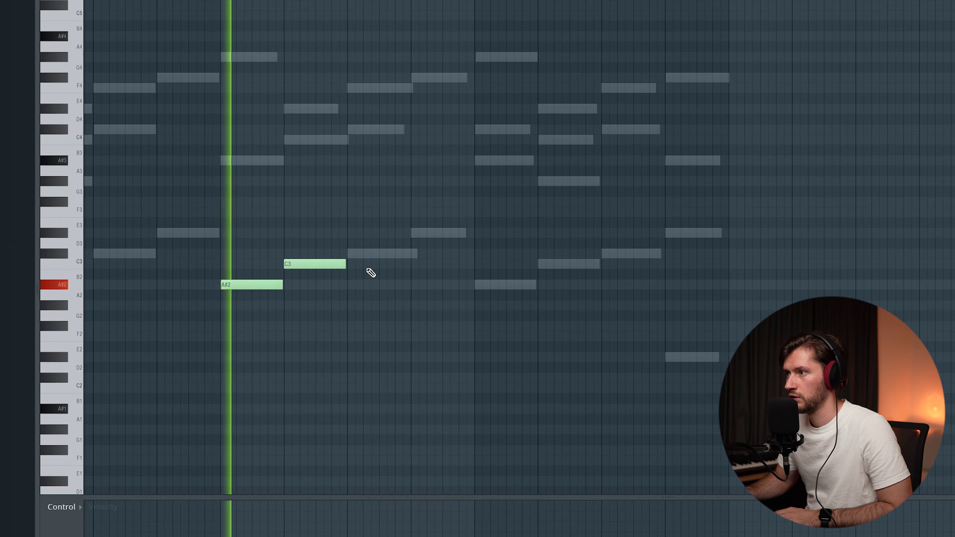
{"action": "left_click", "coordinate": [396, 255]}
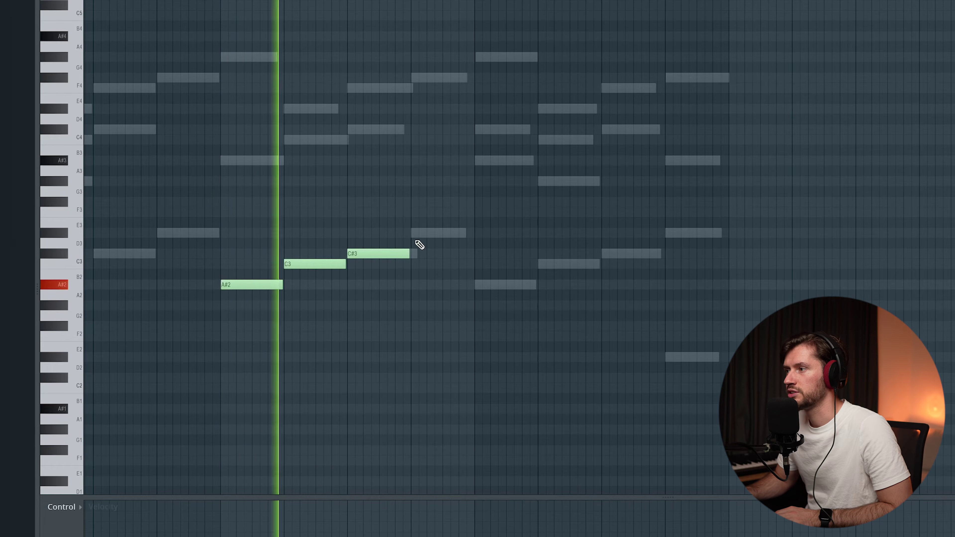
{"action": "left_click", "coordinate": [413, 233]}
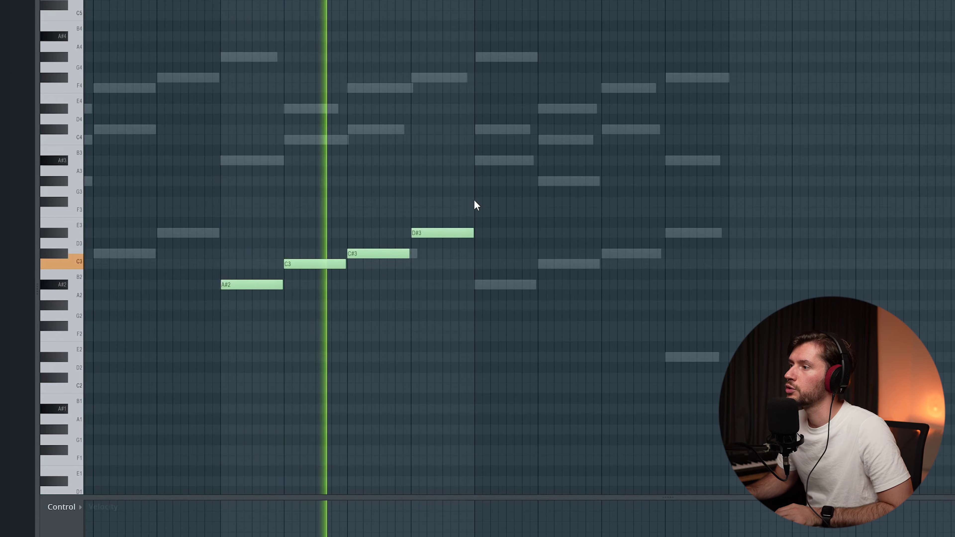
{"action": "left_click_drag", "start_coordinate": [284, 239], "coordinate": [221, 339]}
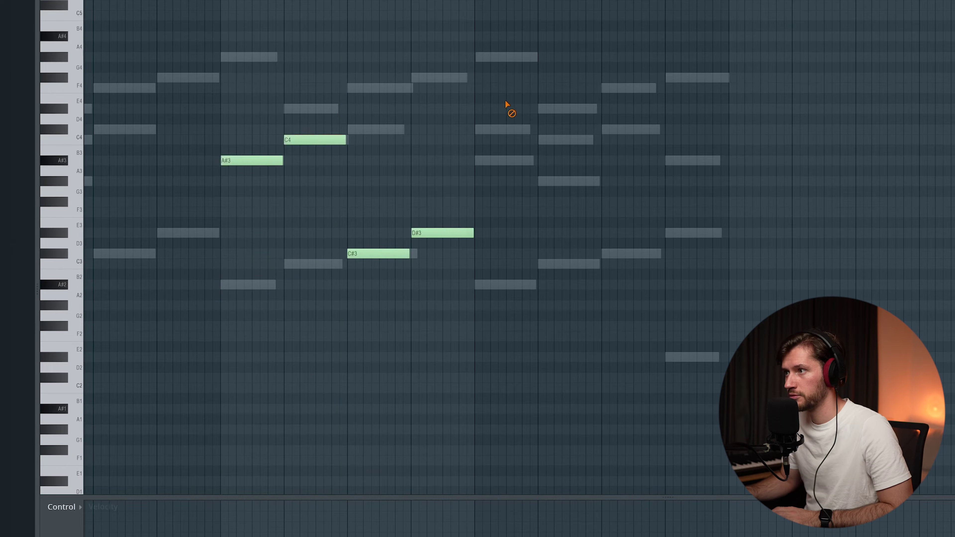
Step: Duplicate the four notes into bars 13 to 16, and raise the copies in bars 15 and 16 an octave to C#4 and D#4
{"action": "key", "text": "space"}
{"action": "left_click_drag", "start_coordinate": [566, 94], "coordinate": [477, 172]}
{"action": "key", "text": "ctrl+a"}
{"action": "key", "text": "ctrl+b"}
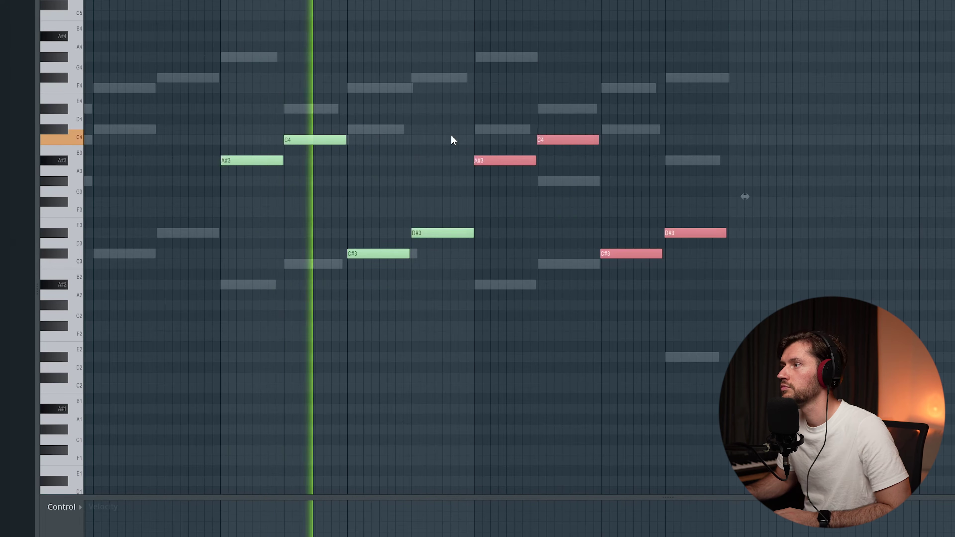
{"action": "key", "text": "ctrl+d"}
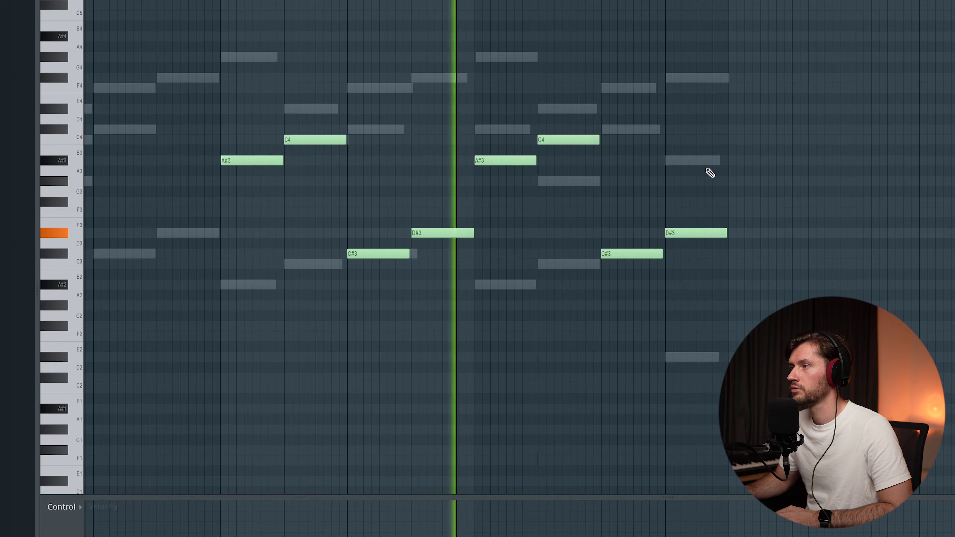
{"action": "key", "text": "ctrl+Up"}
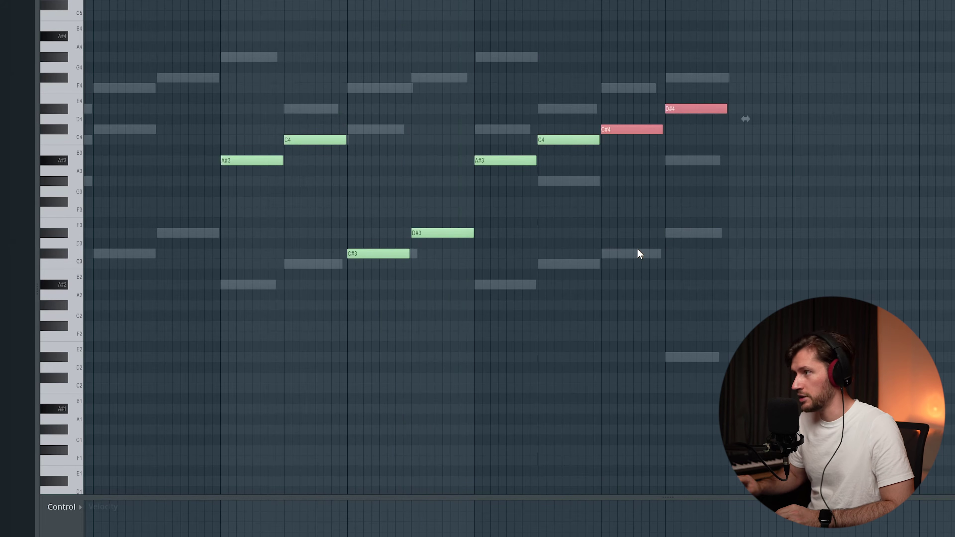
{"action": "left_click_drag", "start_coordinate": [735, 74], "coordinate": [651, 142]}
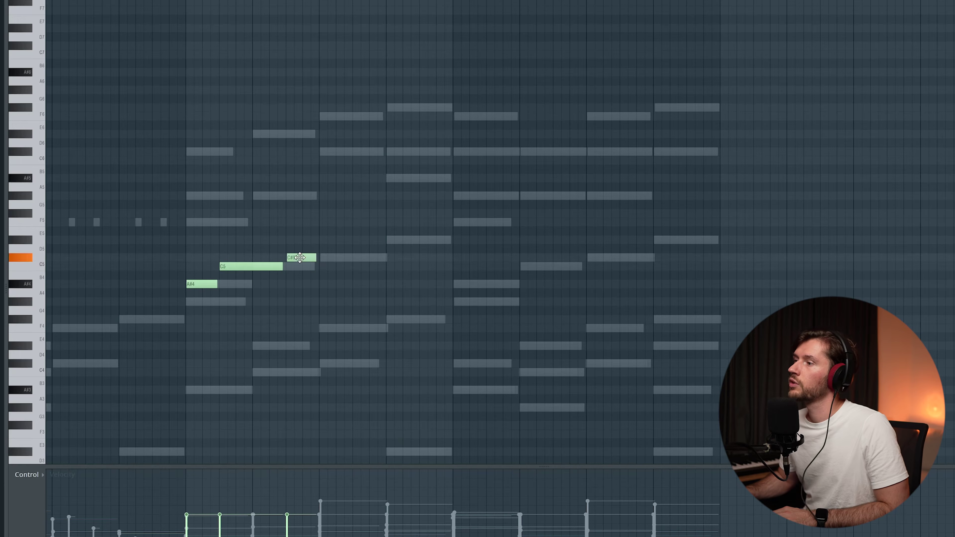
Step: Add melody notes C#5 in bar 11 and F#5 in bar 12, each lasting the full bar
{"action": "left_click", "coordinate": [330, 258]}
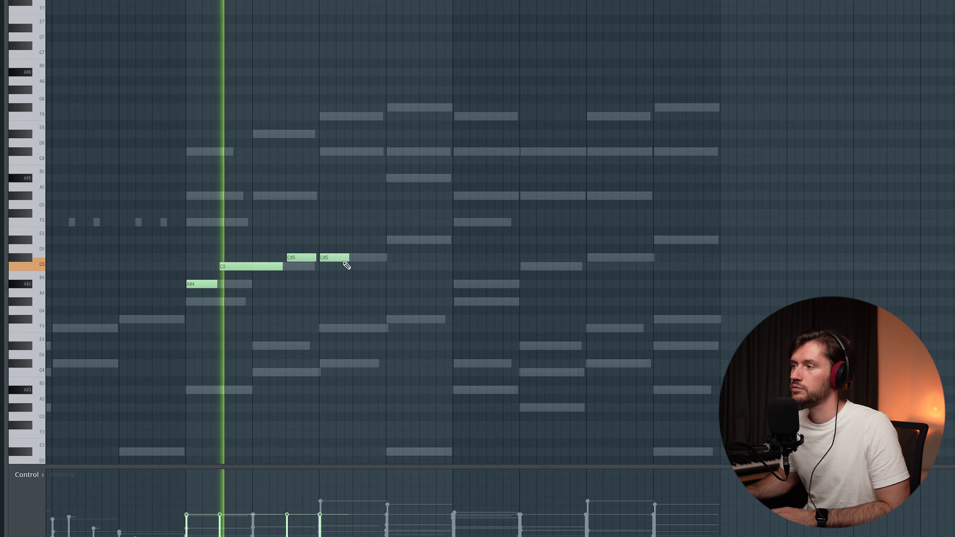
{"action": "left_click_drag", "start_coordinate": [346, 259], "coordinate": [385, 259]}
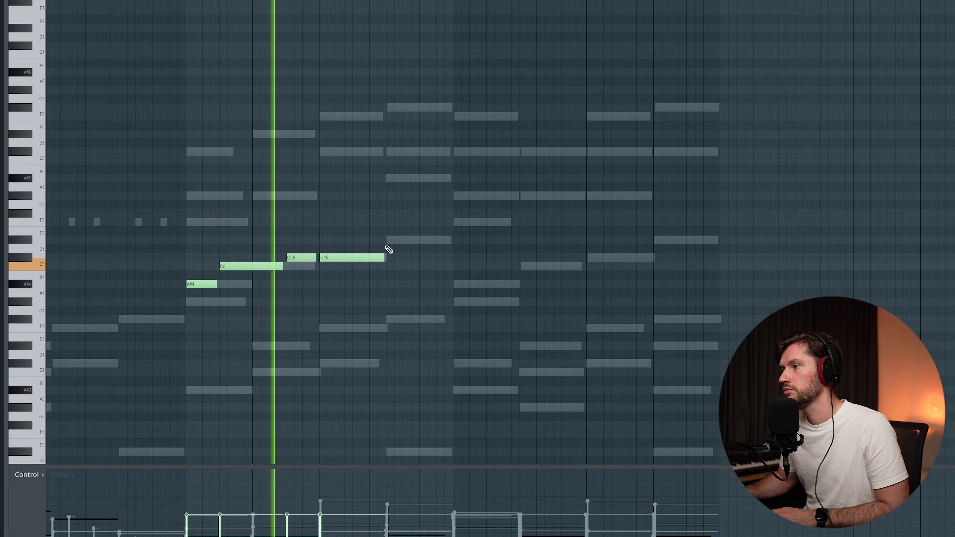
{"action": "left_click", "coordinate": [405, 240]}
{"action": "left_click_drag", "start_coordinate": [447, 241], "coordinate": [427, 195]}
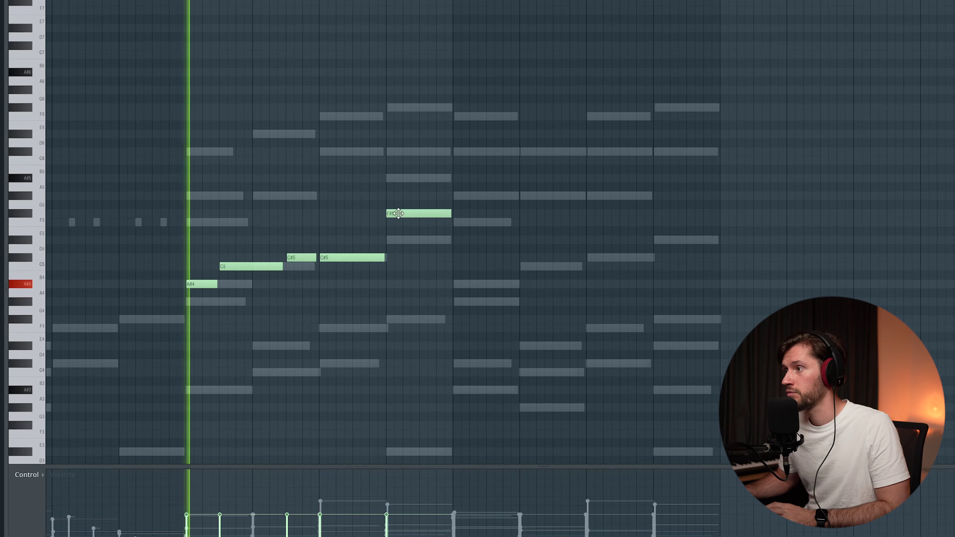
Step: Continue the melody with F5 in bar 13, D#5 and G#5 in bar 14, C#5 in bar 15 and A#4 in bar 16
{"action": "left_click", "coordinate": [455, 222]}
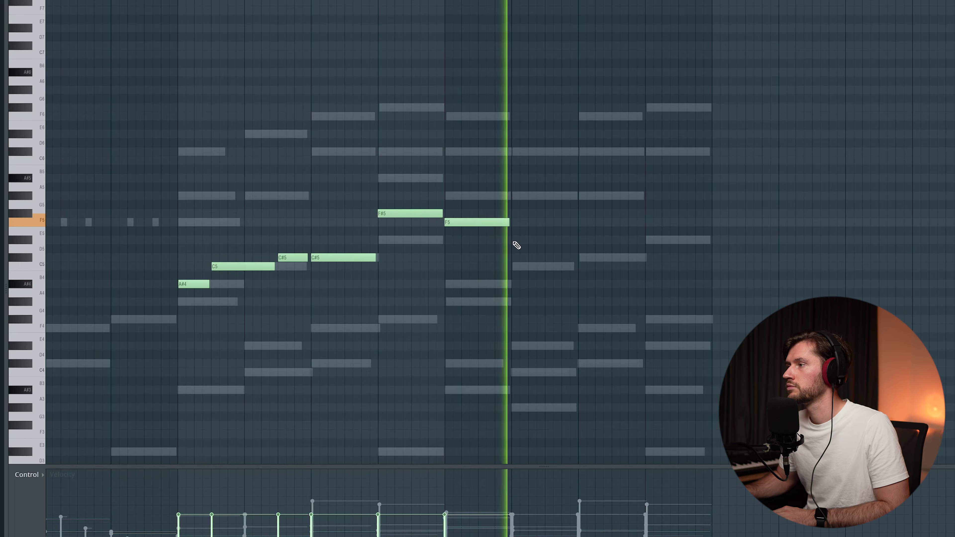
{"action": "left_click", "coordinate": [499, 241]}
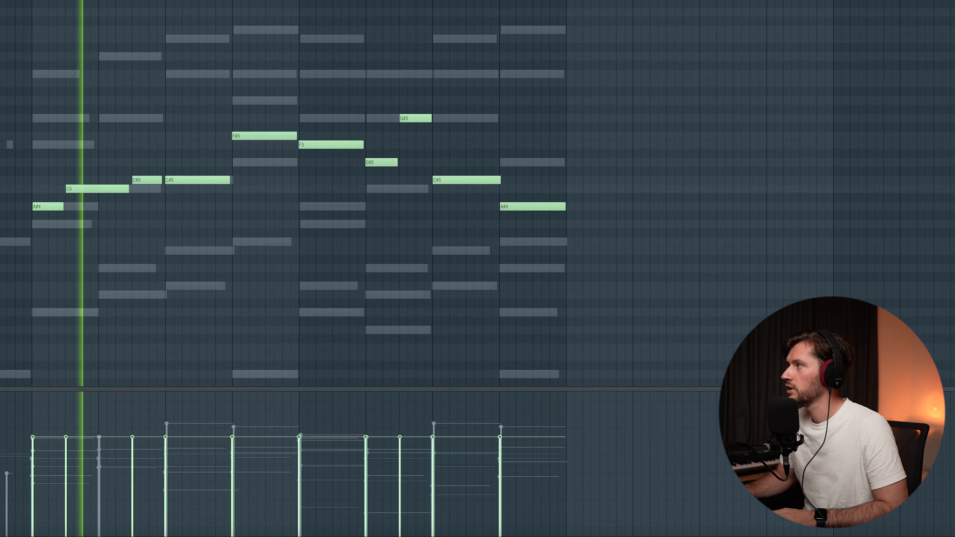
{"action": "scroll", "coordinate": [477, 193], "scroll_direction": "up", "scroll_amount": 2}
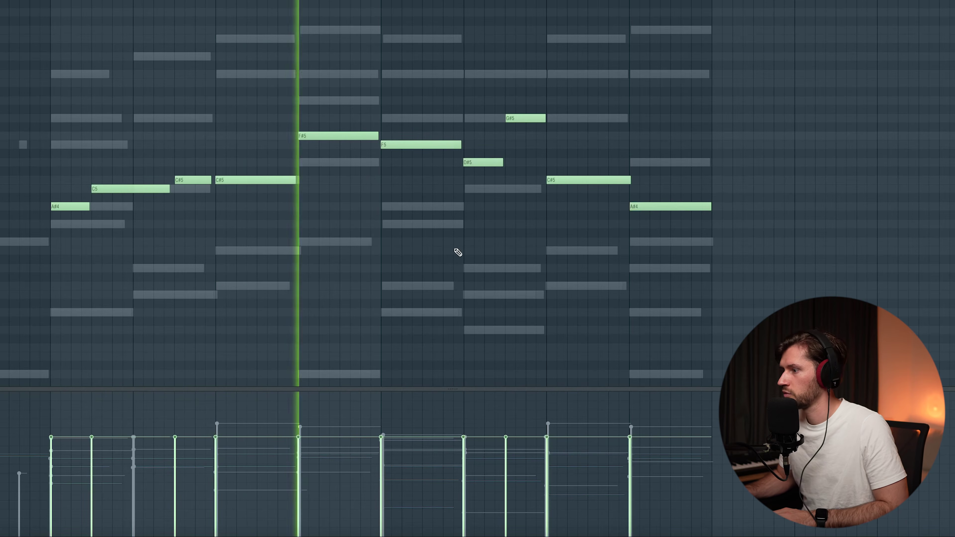
Step: Vary the viola melody's velocities, lowering C5 and C#5 in bars 9 and 10 slightly and fading down from F5 in bar 13 to A#4 in bar 16
{"action": "left_click_drag", "start_coordinate": [94, 439], "coordinate": [93, 449]}
{"action": "left_click", "coordinate": [175, 440]}
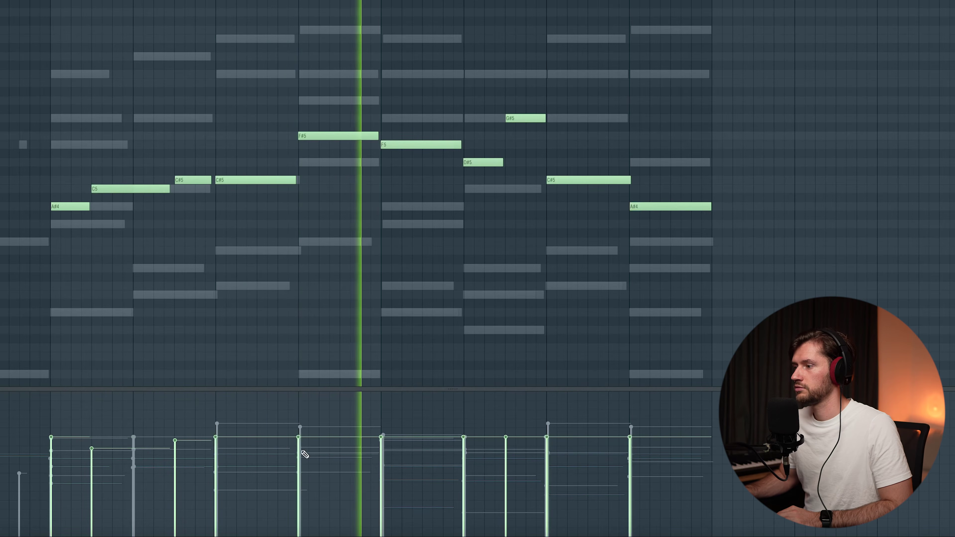
{"action": "left_click_drag", "start_coordinate": [382, 448], "coordinate": [382, 456]}
{"action": "left_click", "coordinate": [466, 448]}
{"action": "left_click", "coordinate": [506, 458]}
{"action": "left_click", "coordinate": [547, 463]}
{"action": "left_click", "coordinate": [630, 469]}
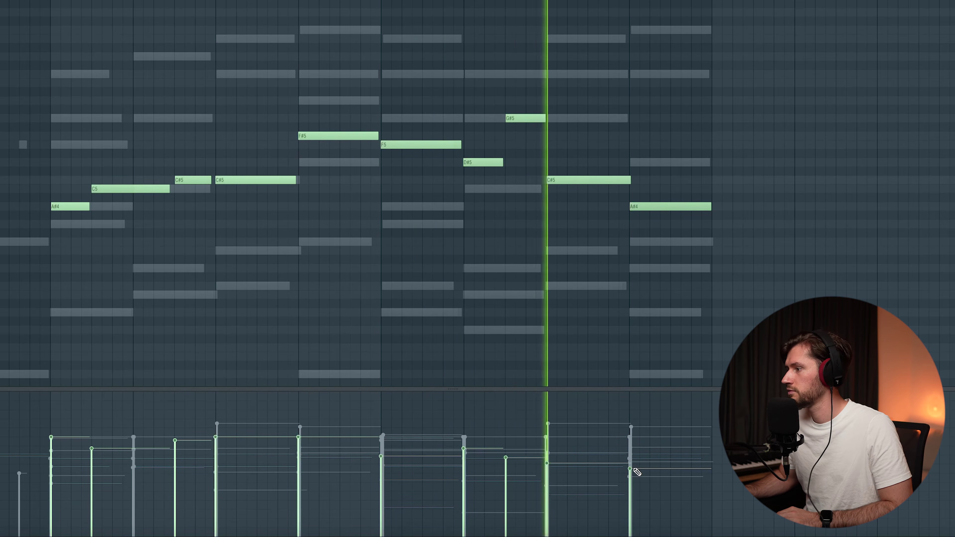
{"action": "left_click", "coordinate": [546, 470]}
{"action": "left_click", "coordinate": [629, 480]}
{"action": "left_click", "coordinate": [639, 493]}
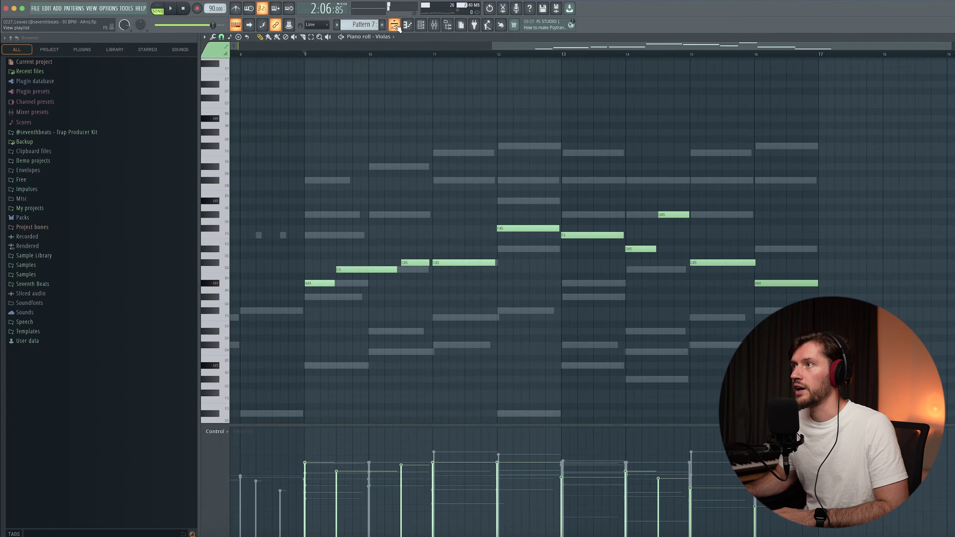
Step: Select the playlist range around the Pattern 7 clip, up to bar 58, and bring up Expression in the Violas instrument's automation settings
{"action": "left_click", "coordinate": [393, 25]}
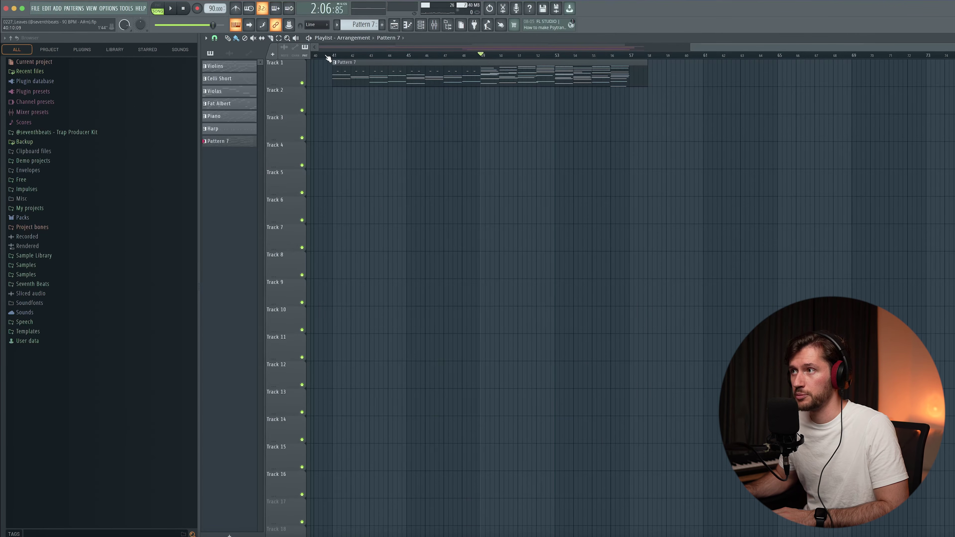
{"action": "left_click_drag", "start_coordinate": [327, 58], "coordinate": [613, 65]}
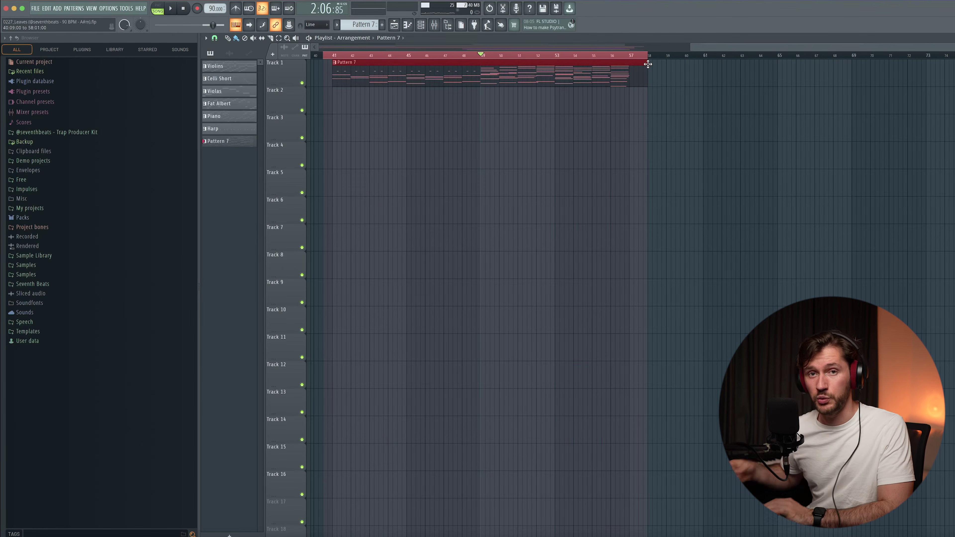
{"action": "key", "text": "F6"}
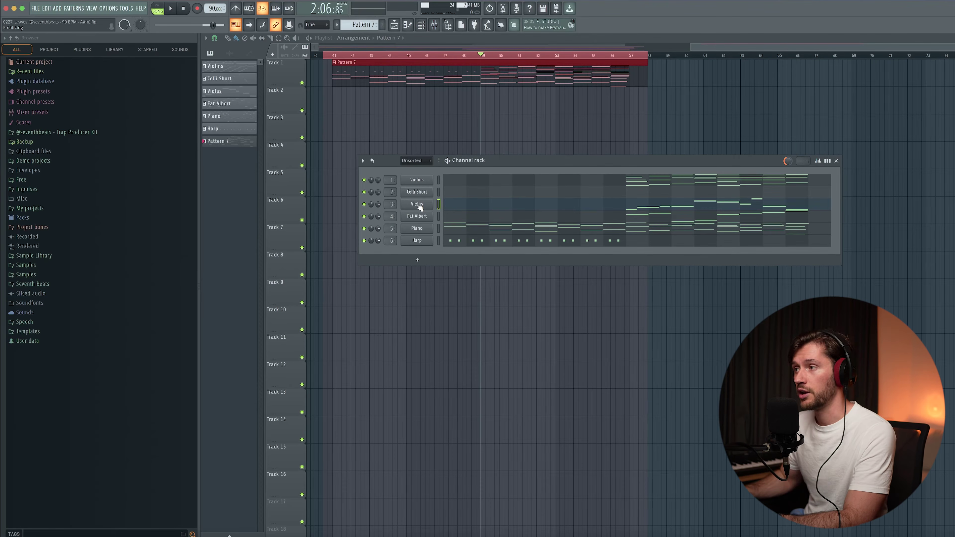
{"action": "left_click", "coordinate": [419, 206]}
{"action": "left_click_drag", "start_coordinate": [377, 115], "coordinate": [423, 140]}
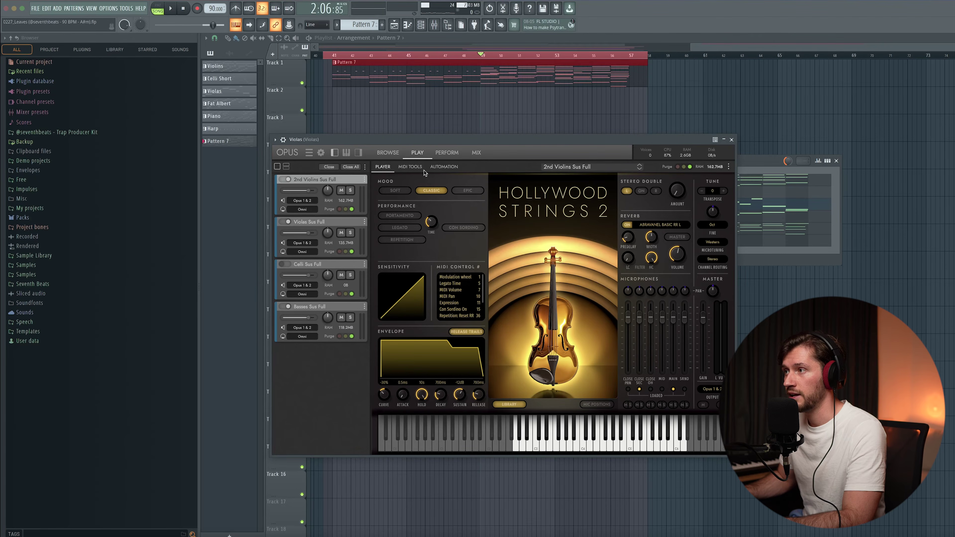
{"action": "left_click", "coordinate": [440, 168]}
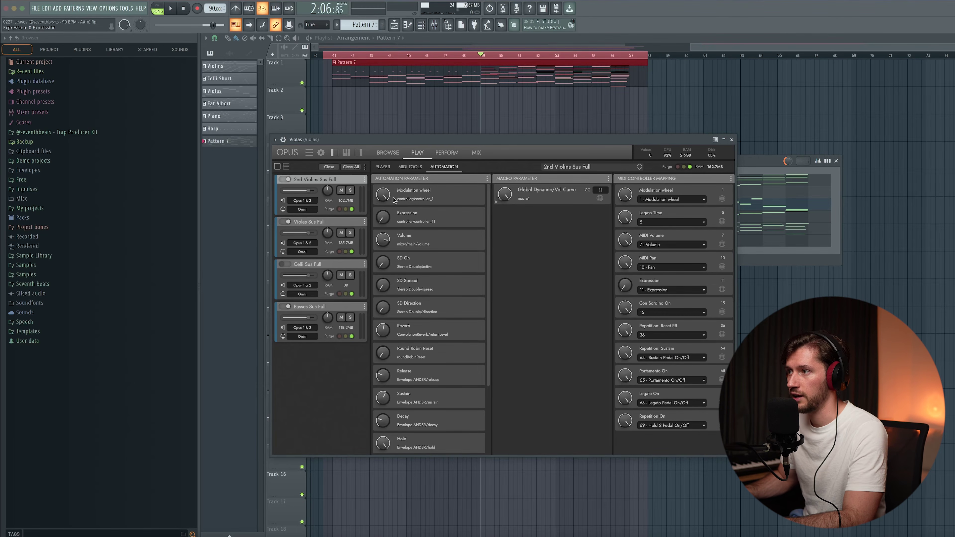
{"action": "mouse_move", "coordinate": [660, 284]}
{"action": "left_mouse_down"}
{"action": "mouse_move", "coordinate": [434, 237]}
{"action": "mouse_move", "coordinate": [579, 277]}
{"action": "mouse_move", "coordinate": [654, 282]}
{"action": "left_mouse_up"}
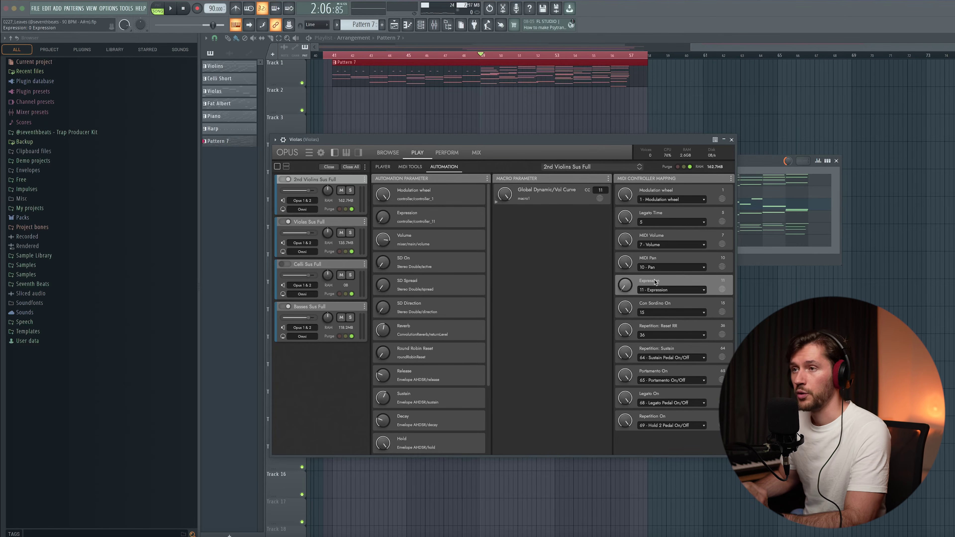
Step: Create an automation clip for the Violas generator's first Expression parameter over the selected range, and close the instrument
{"action": "left_click", "coordinate": [37, 63]}
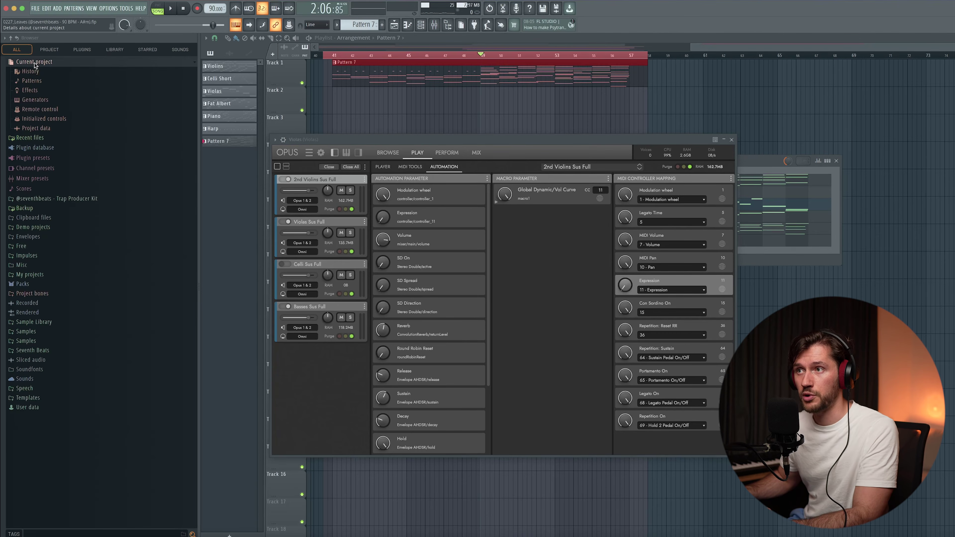
{"action": "left_click", "coordinate": [36, 100]}
{"action": "left_click", "coordinate": [57, 129]}
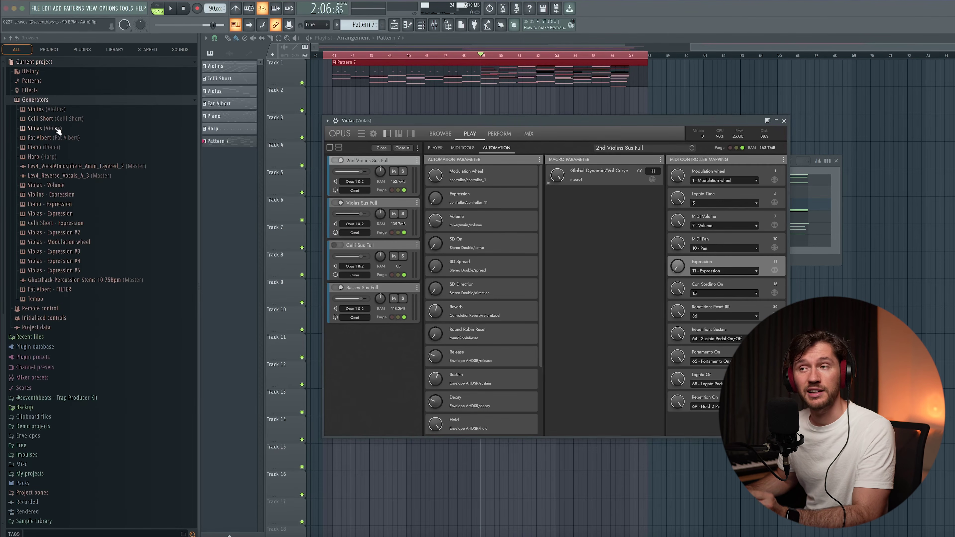
{"action": "left_click", "coordinate": [58, 128]}
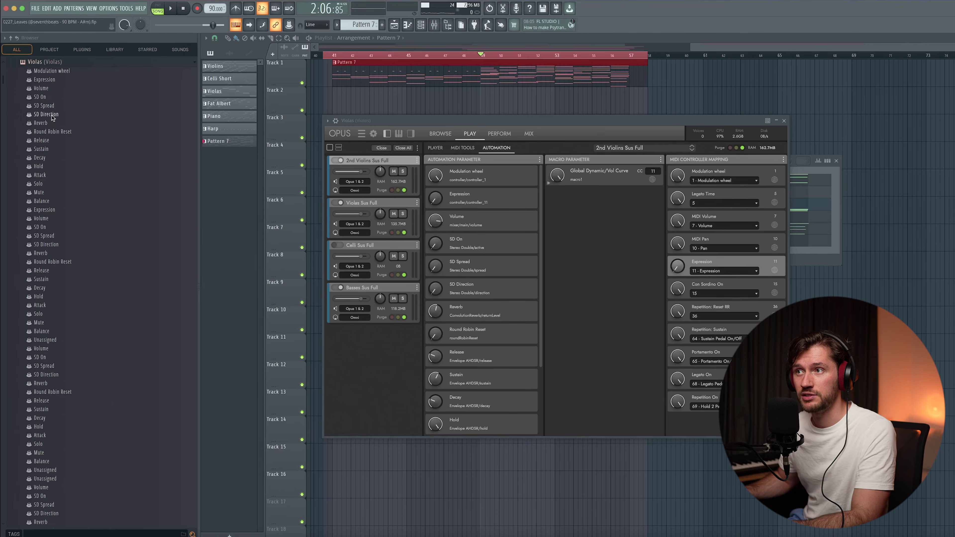
{"action": "right_click", "coordinate": [47, 81]}
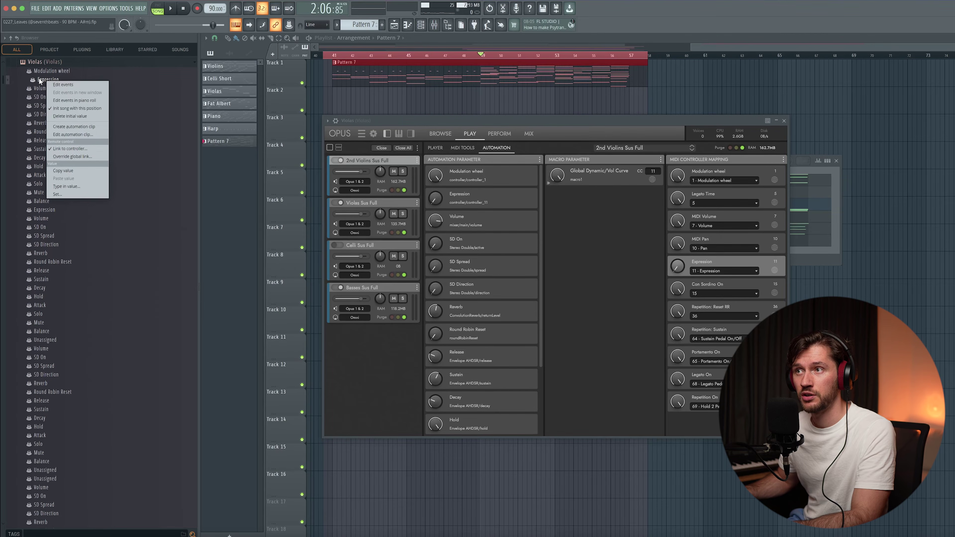
{"action": "left_click", "coordinate": [70, 127]}
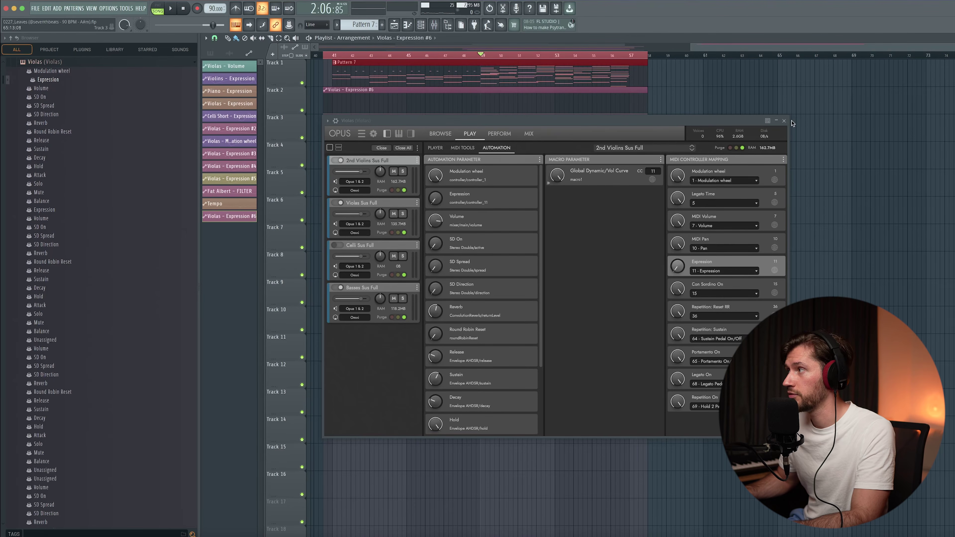
{"action": "left_click", "coordinate": [784, 121]}
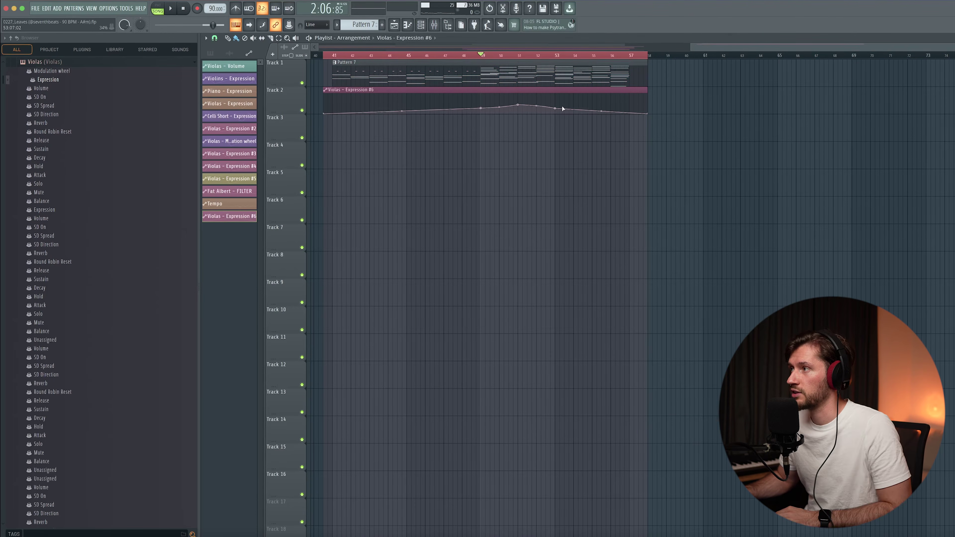
Step: Shape the Violas expression curve to stay low until bar 49 and swell around bars 52 and 54, checking it during playback
{"action": "left_click_drag", "start_coordinate": [583, 107], "coordinate": [585, 105]}
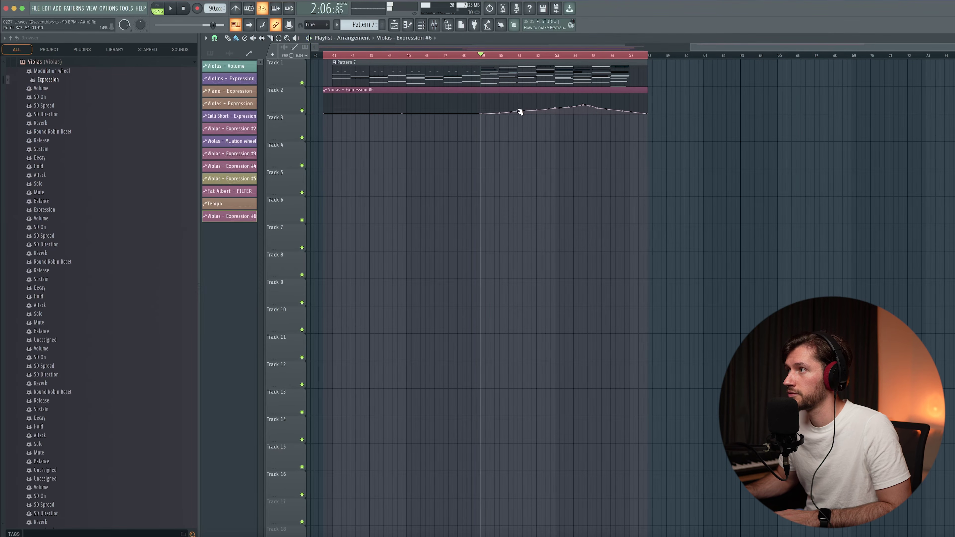
{"action": "key", "text": "space"}
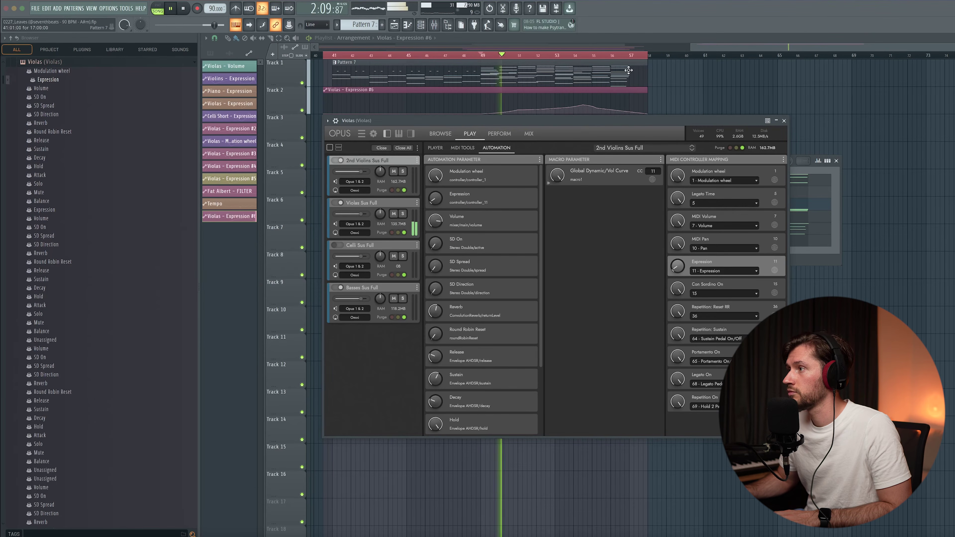
{"action": "left_click", "coordinate": [730, 49]}
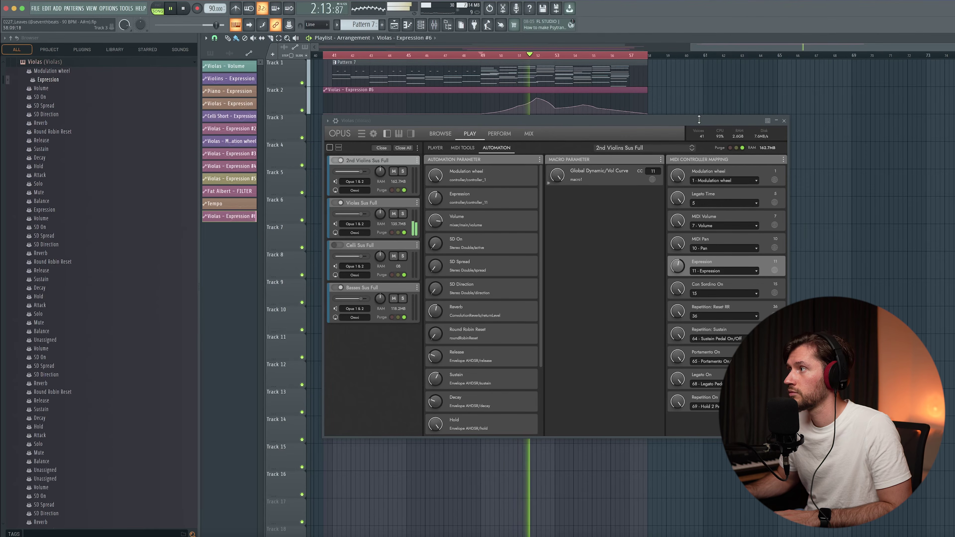
{"action": "left_click", "coordinate": [779, 121]}
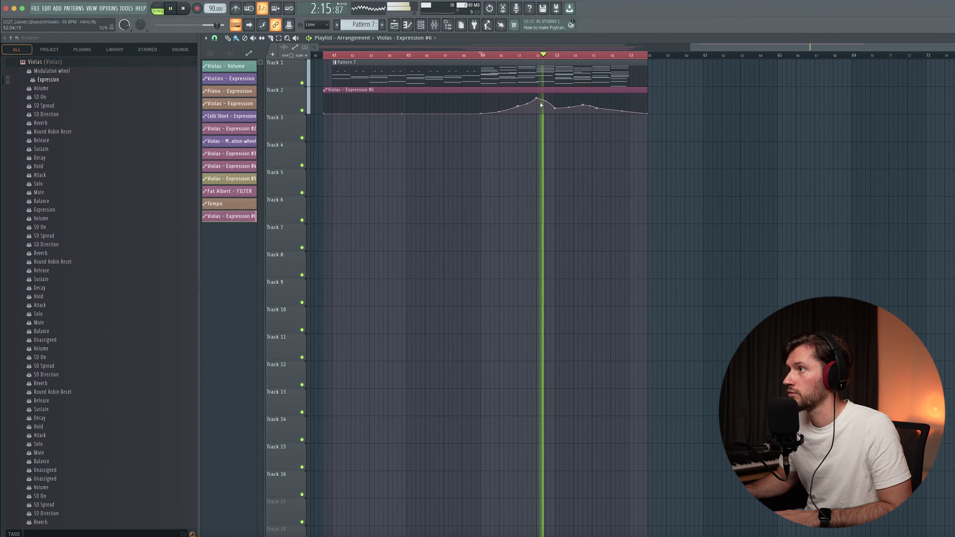
{"action": "left_click_drag", "start_coordinate": [538, 101], "coordinate": [537, 106]}
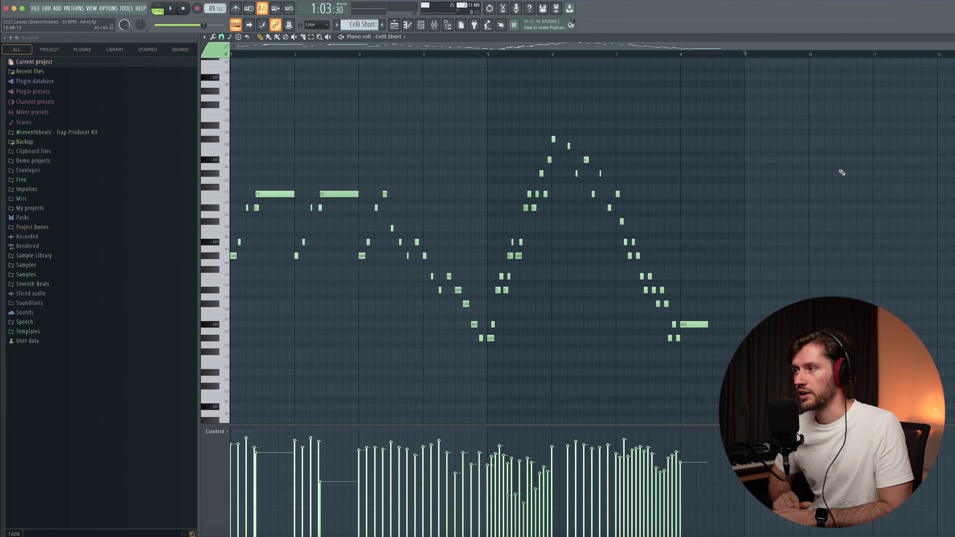
Step: Play the Celli Short part, and audition the Violins track with its expression automation, alone and together with the Celli Short
{"action": "key", "text": "space"}
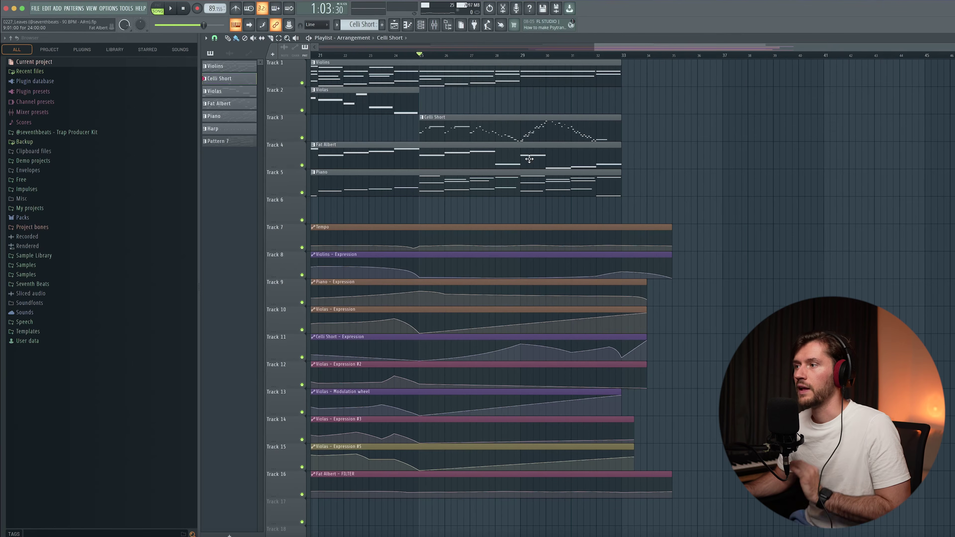
{"action": "left_click", "coordinate": [302, 83]}
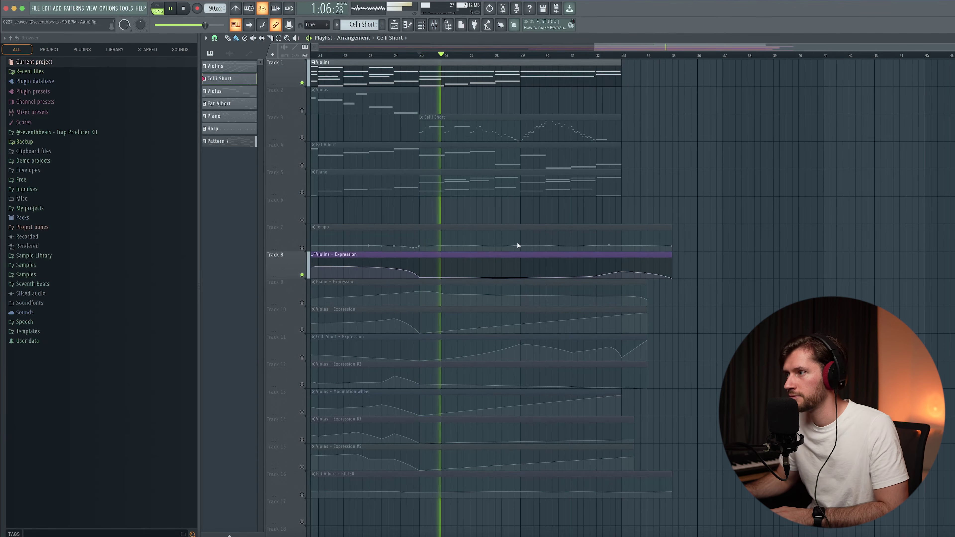
{"action": "key", "text": "space"}
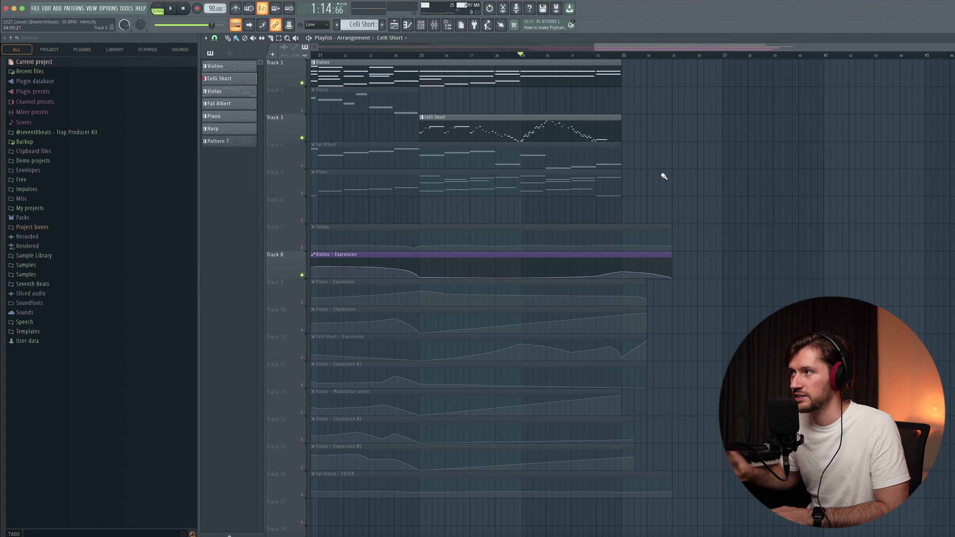
{"action": "key", "text": "space"}
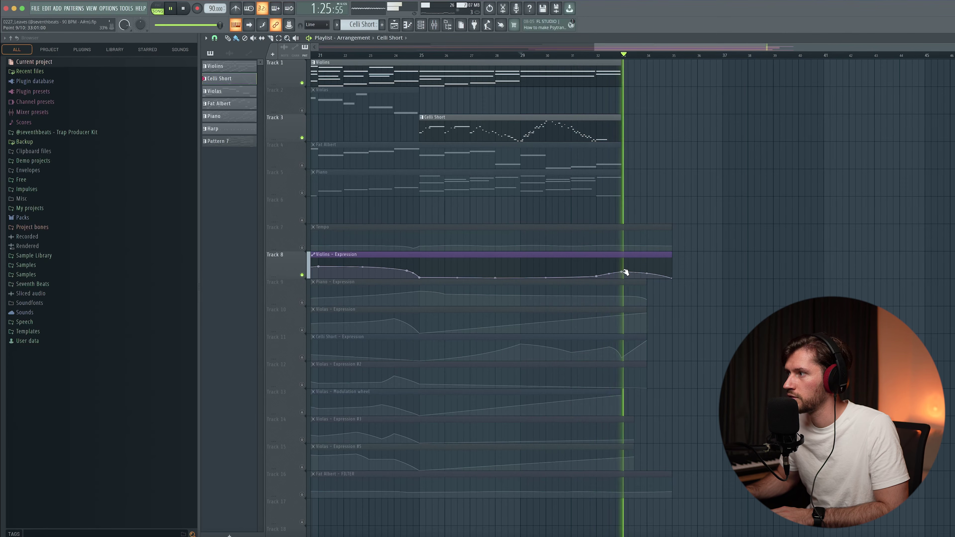
{"action": "key", "text": "space"}
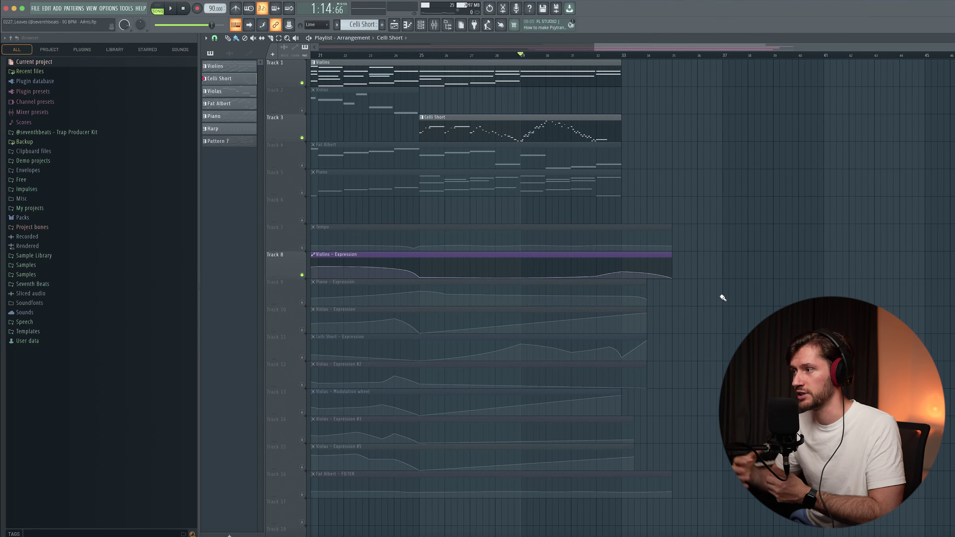
Step: Unmute the Celli Short expression automation track and play the section from bar 29 with the Violins
{"action": "left_click", "coordinate": [301, 358]}
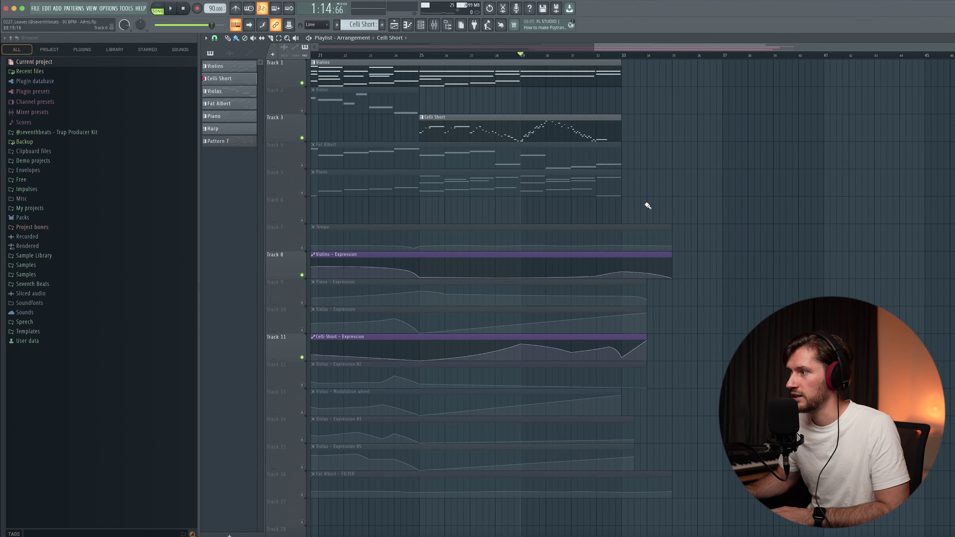
{"action": "key", "text": "space"}
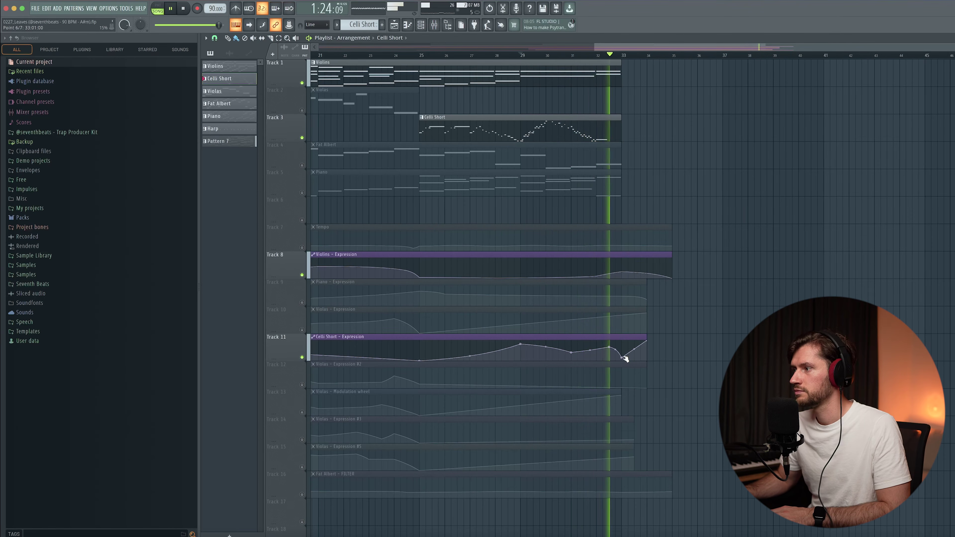
{"action": "key", "text": "space"}
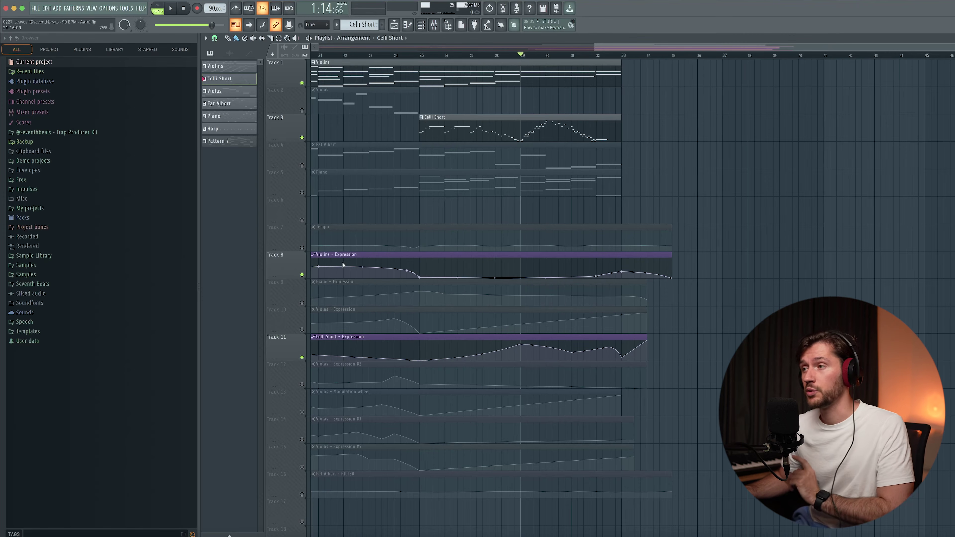
Step: Unmute the Tempo automation track and examine the project tempo's option for creating an automation clip
{"action": "left_click", "coordinate": [303, 248]}
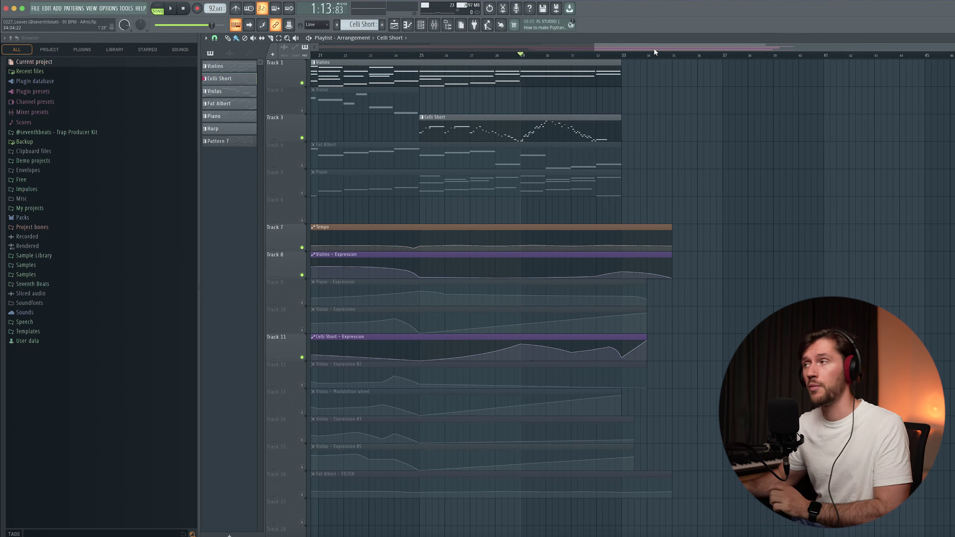
{"action": "left_click_drag", "start_coordinate": [654, 48], "coordinate": [248, 31]}
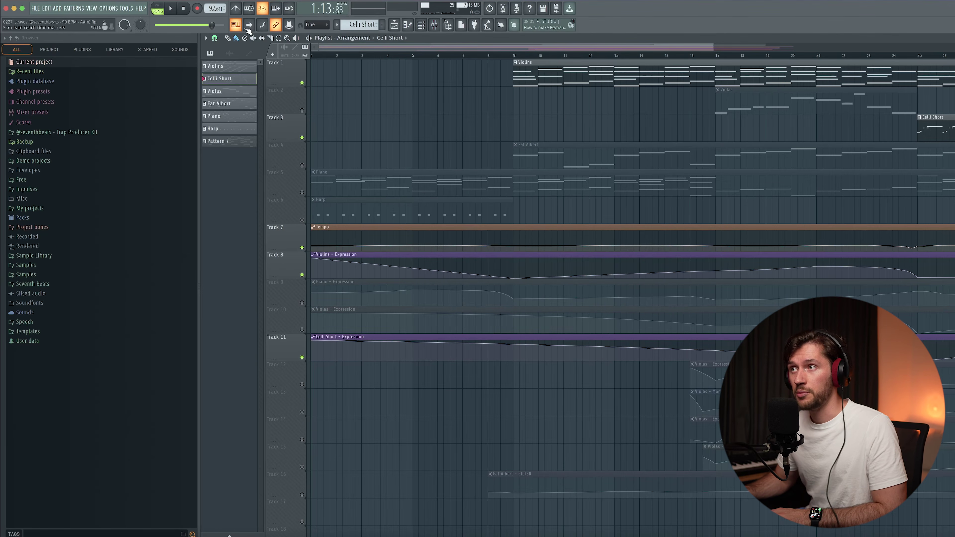
{"action": "right_click", "coordinate": [212, 9]}
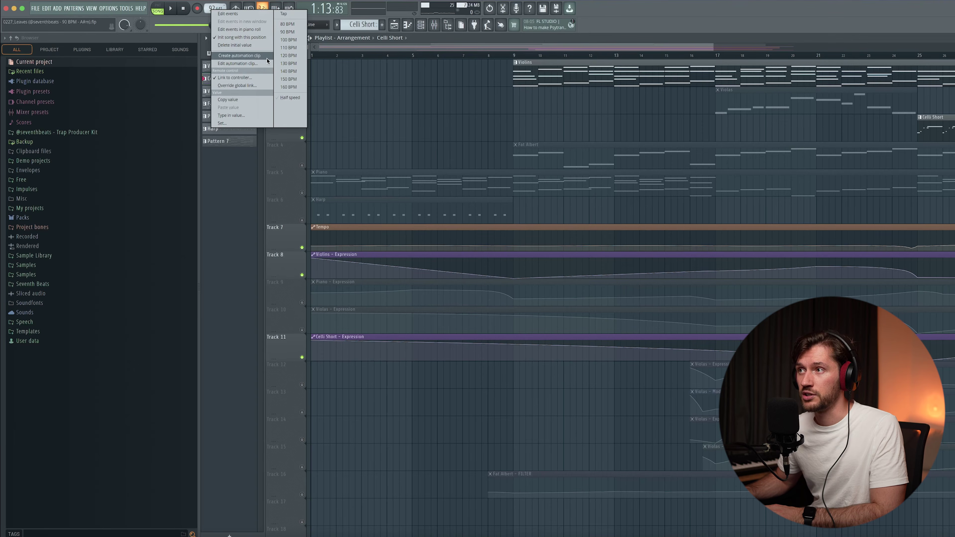
{"action": "left_click", "coordinate": [240, 55]}
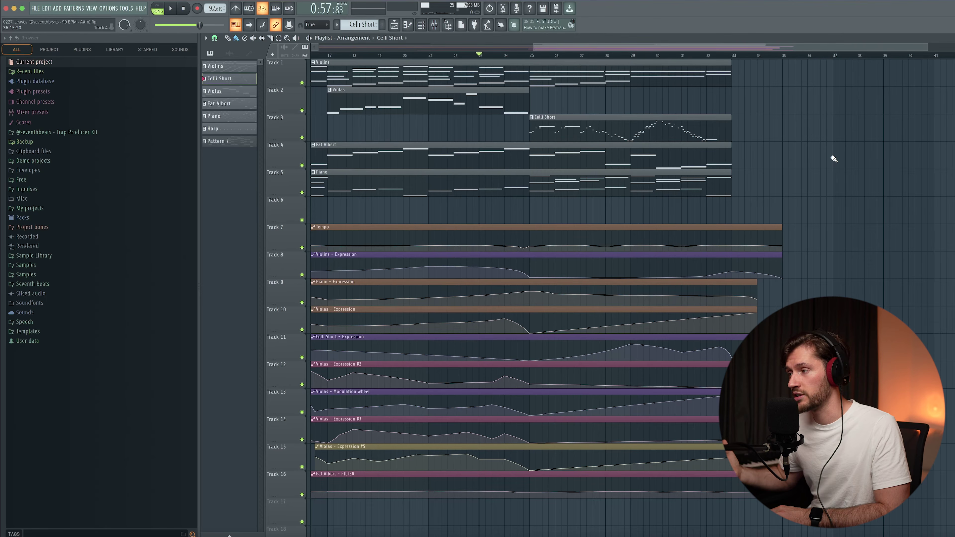
Step: Play the full arrangement from the start to review how all instrument layers and automation clips work together
{"action": "key", "text": "space"}
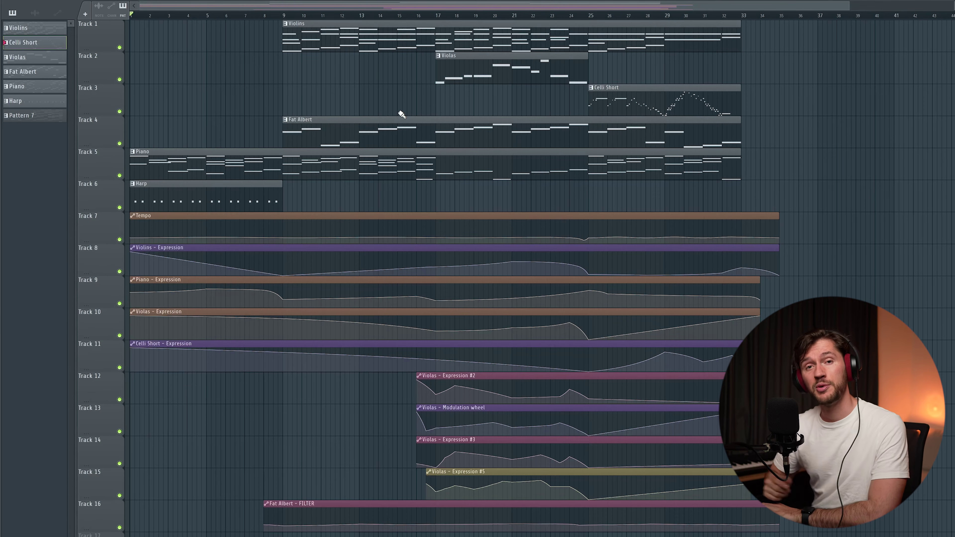
{"action": "key", "text": "space"}
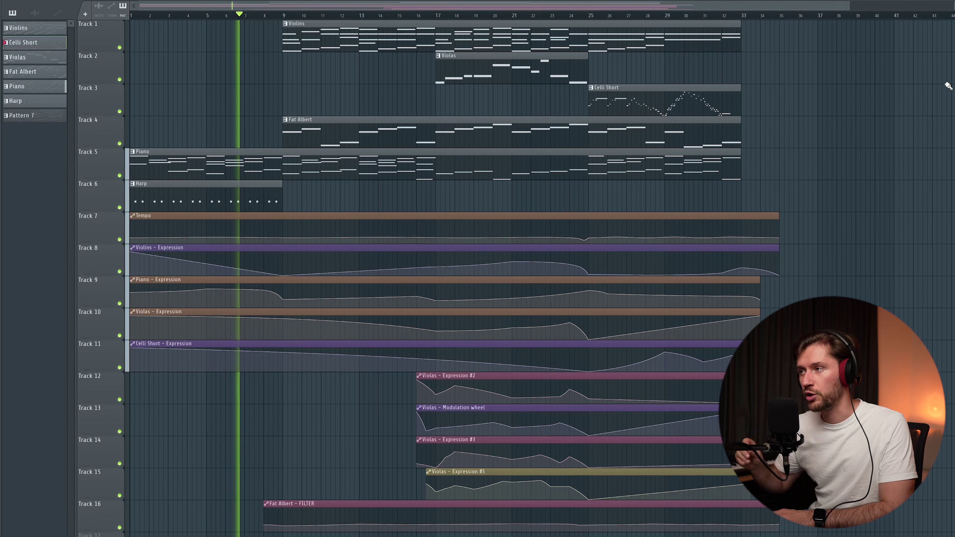
{"action": "key", "text": "space"}
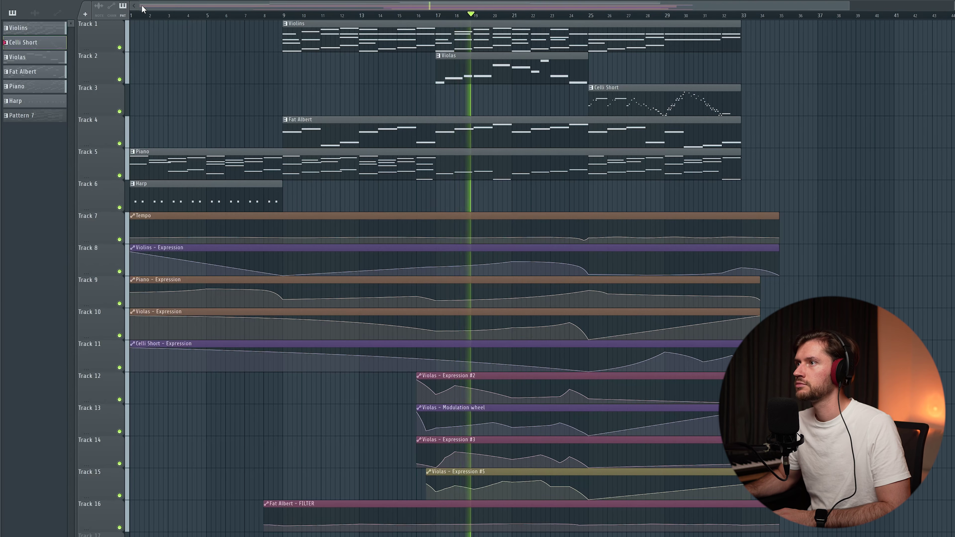
{"action": "left_click_drag", "start_coordinate": [142, 7], "coordinate": [217, 7]}
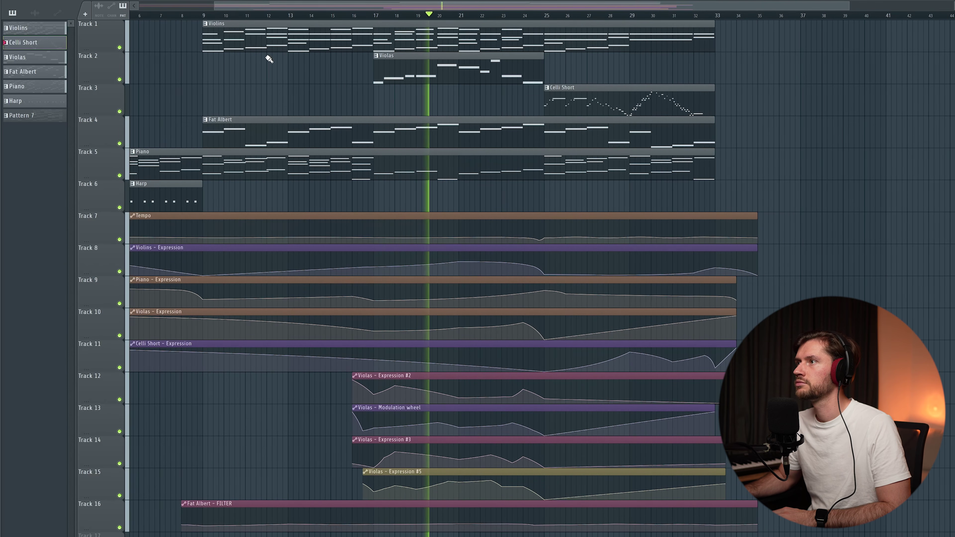